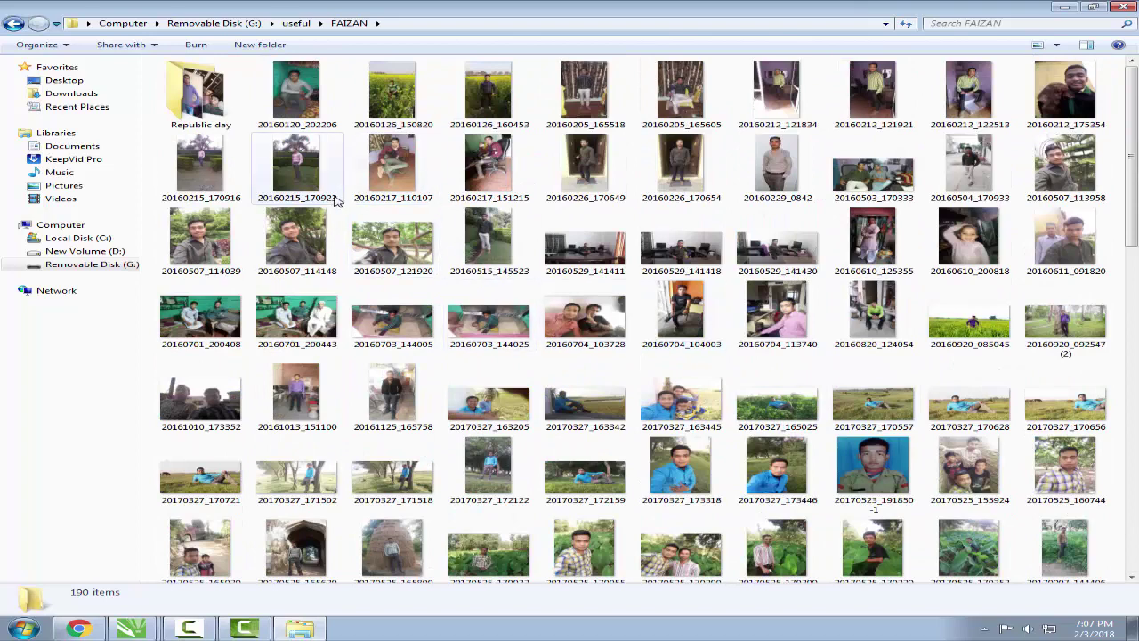
key("ctrl+a")
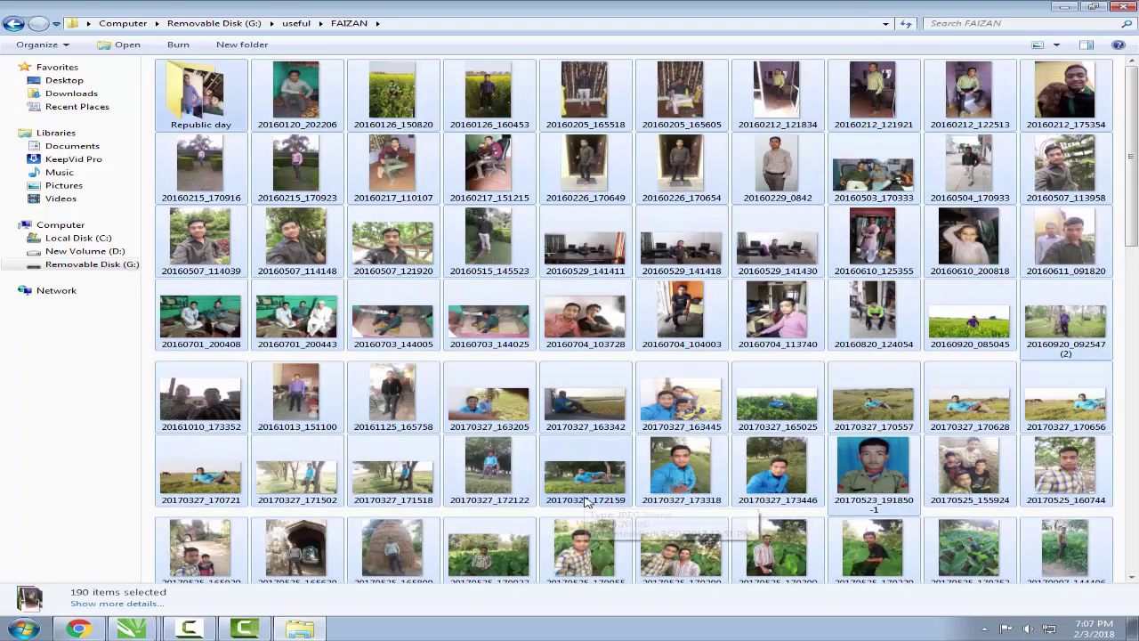
left_click(342, 219)
left_click(349, 203)
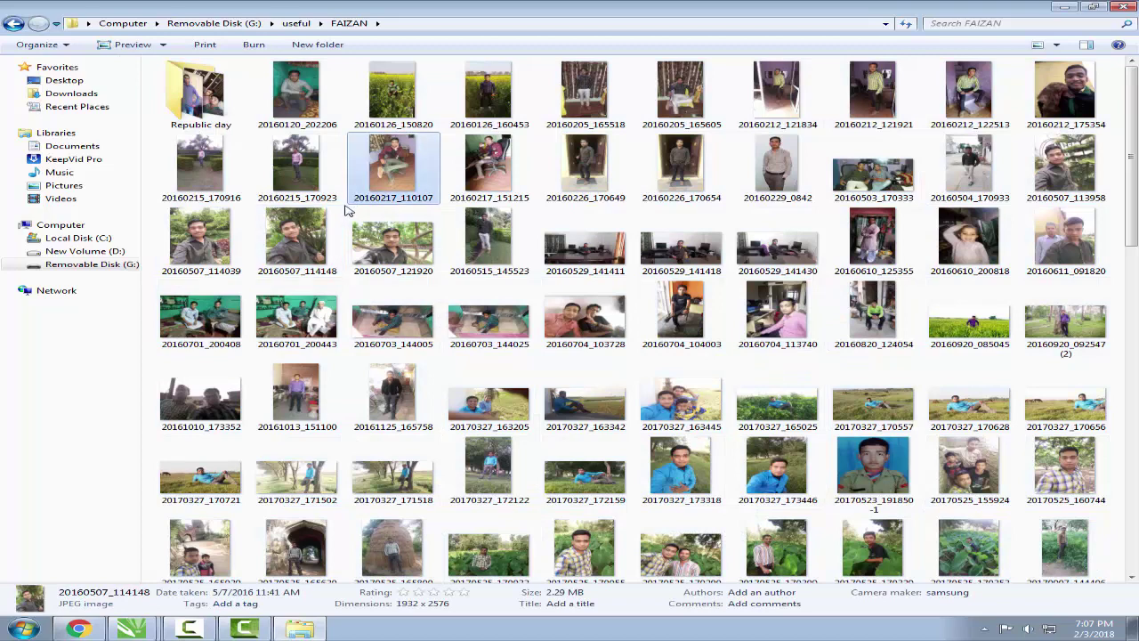
left_click(343, 212)
left_click(349, 203)
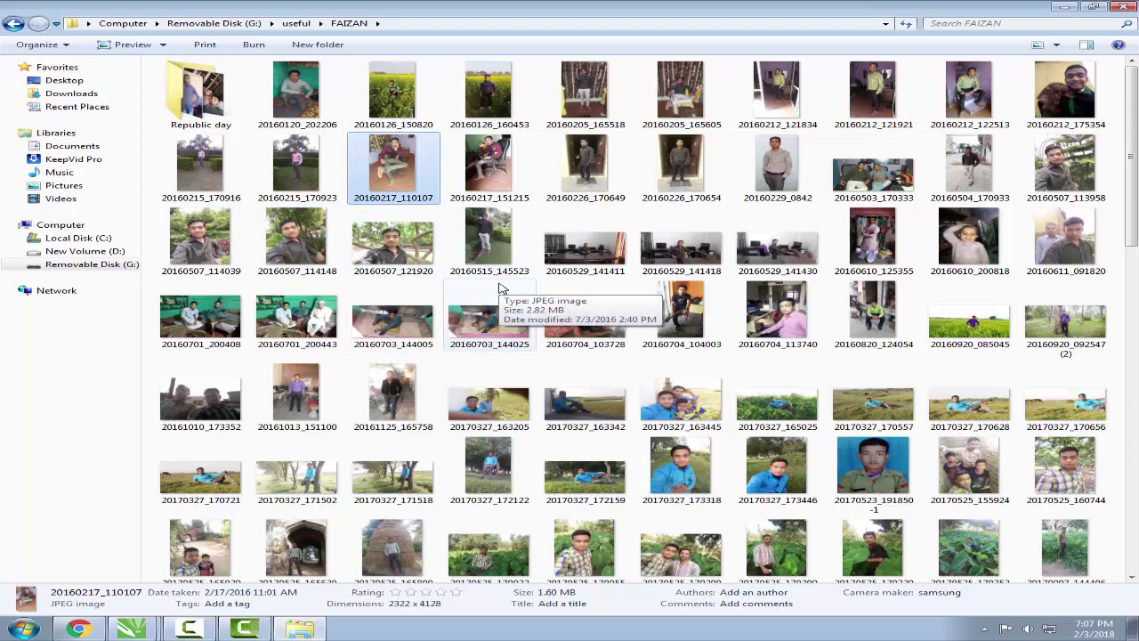
- Sort the FAIZAN folder's items by date modified and check the details of the first and last ones
right_click(350, 131)
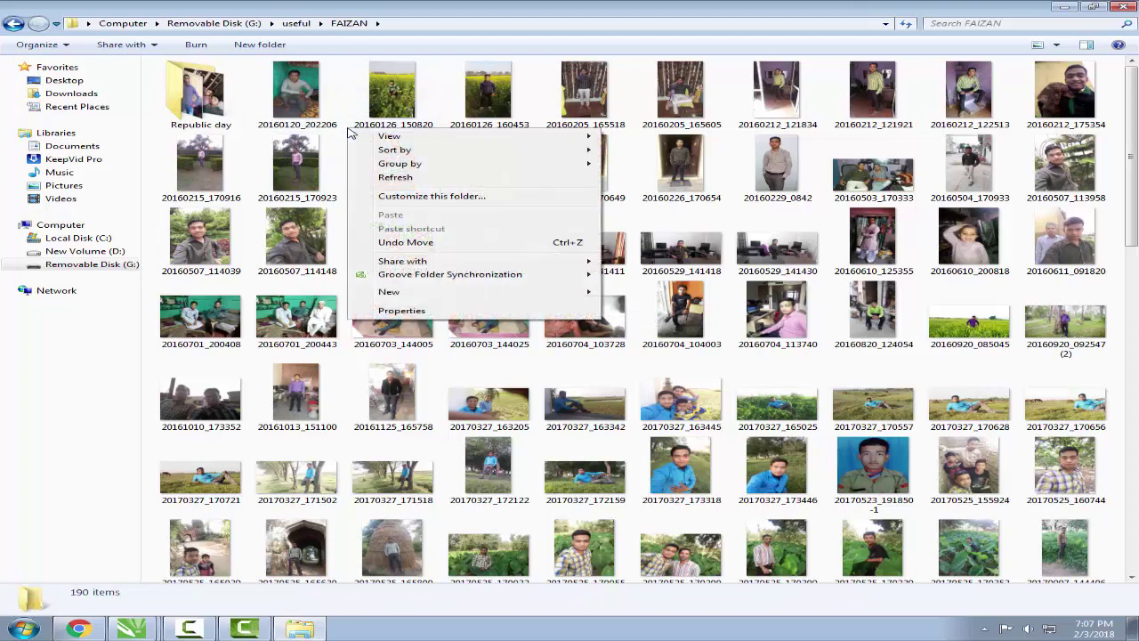
mouse_move(578, 151)
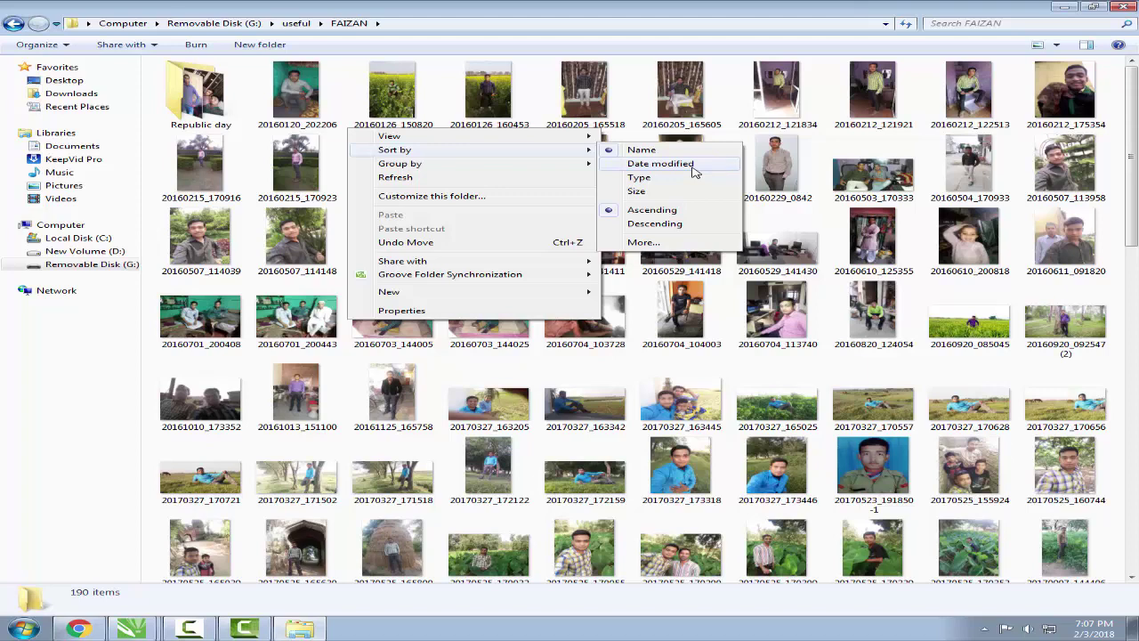
left_click(660, 163)
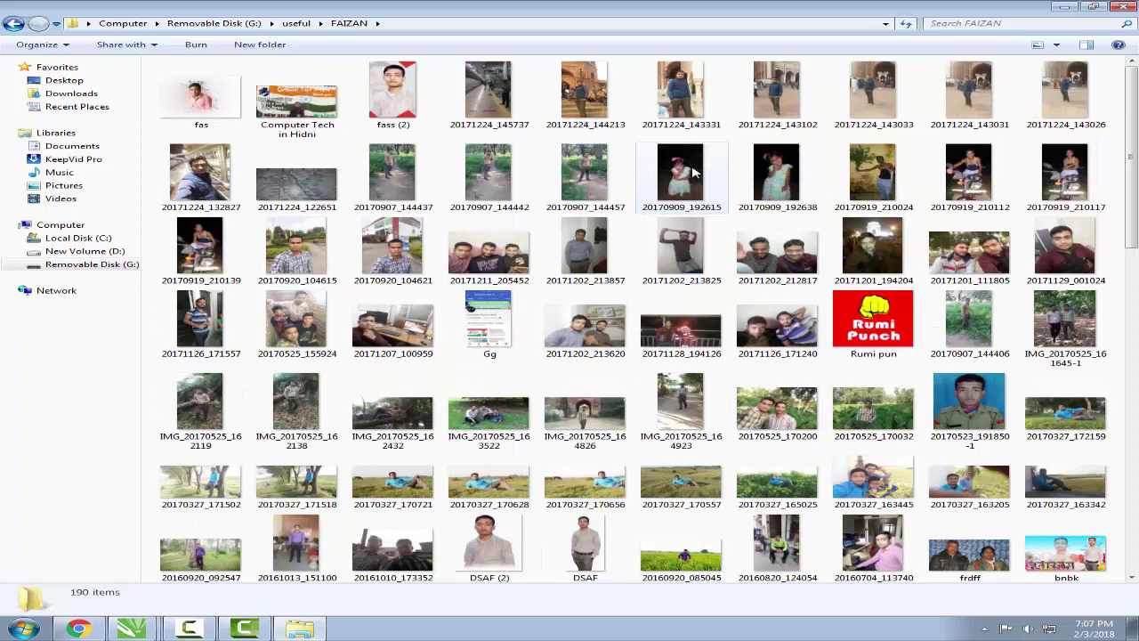
left_click(220, 114)
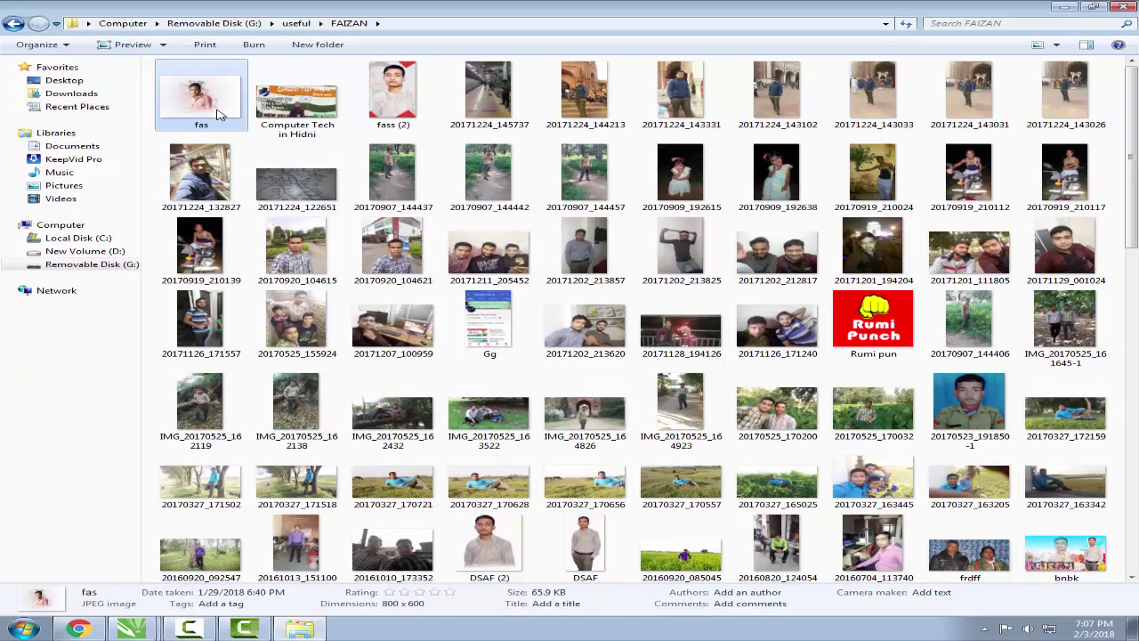
left_click(307, 114)
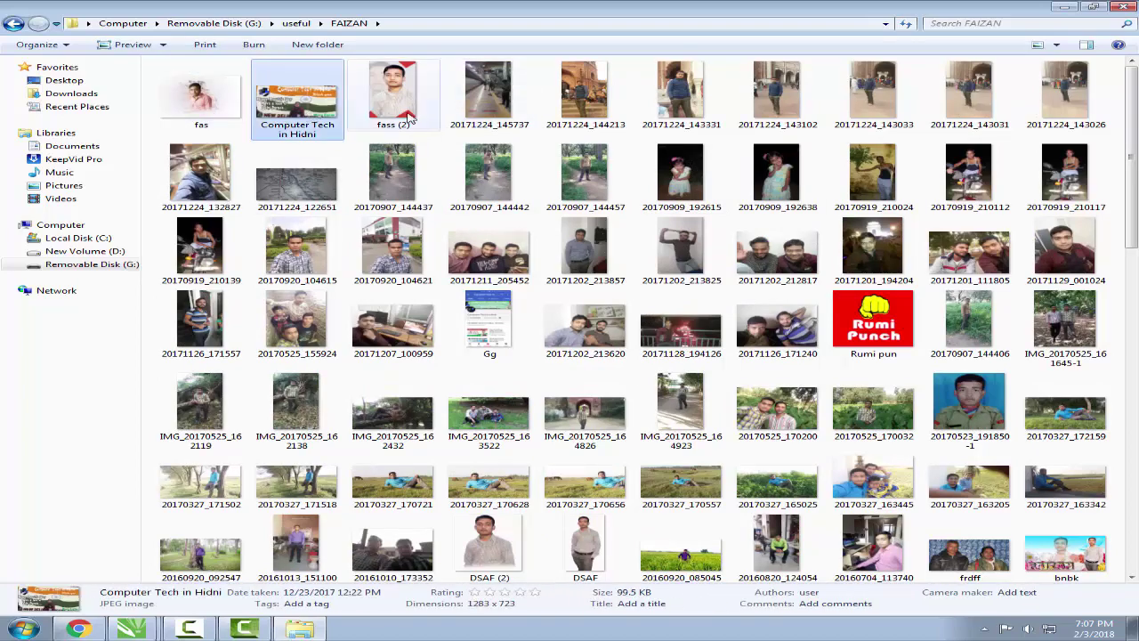
left_click(414, 98)
scroll(506, 188, "down", 10)
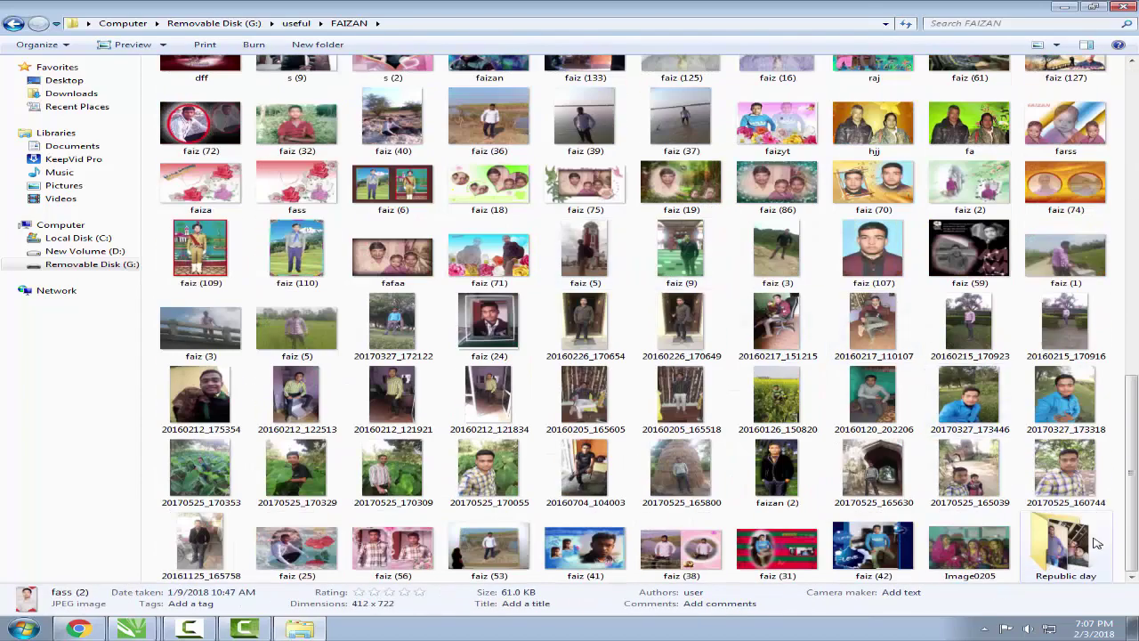
left_click(1071, 559)
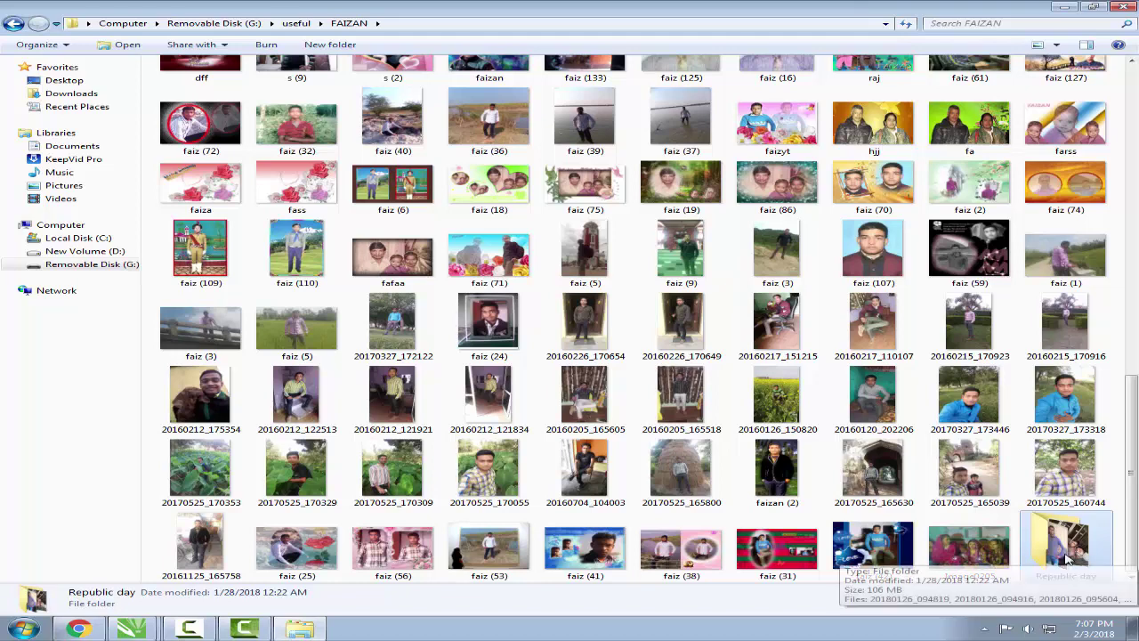
left_click(982, 562)
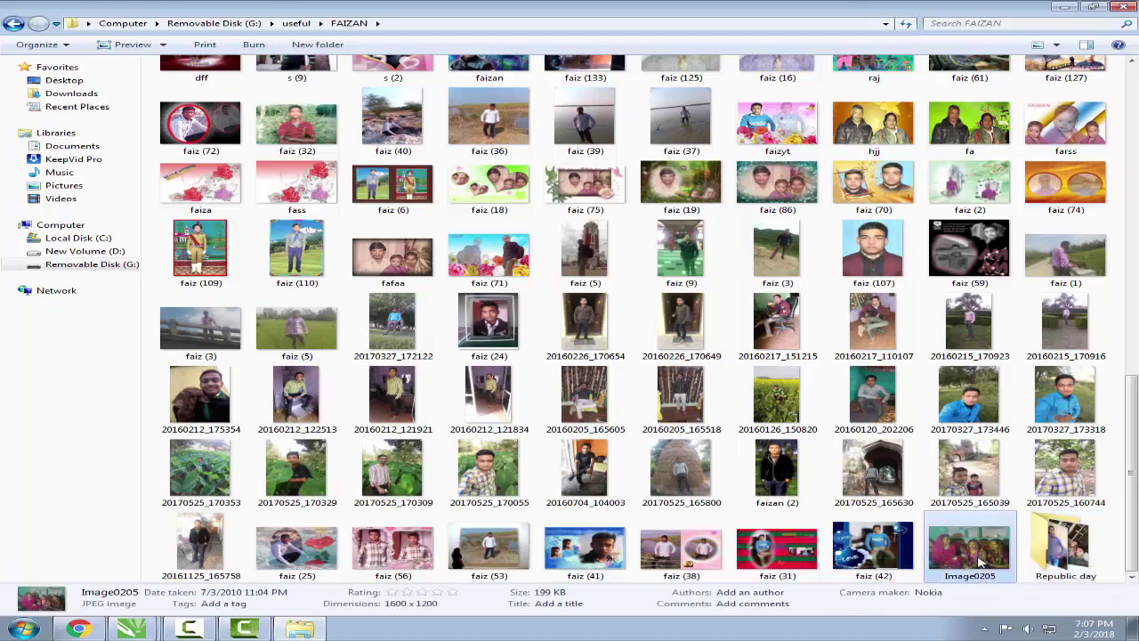
- Sort the folder's items by type
right_click(846, 402)
mouse_move(996, 430)
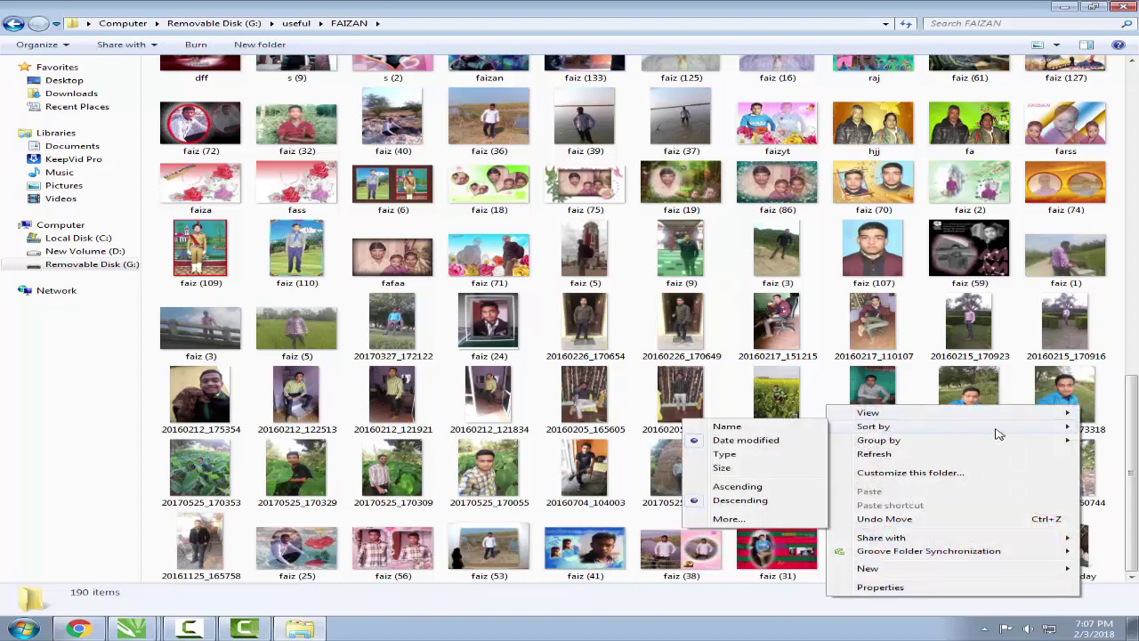
mouse_move(957, 438)
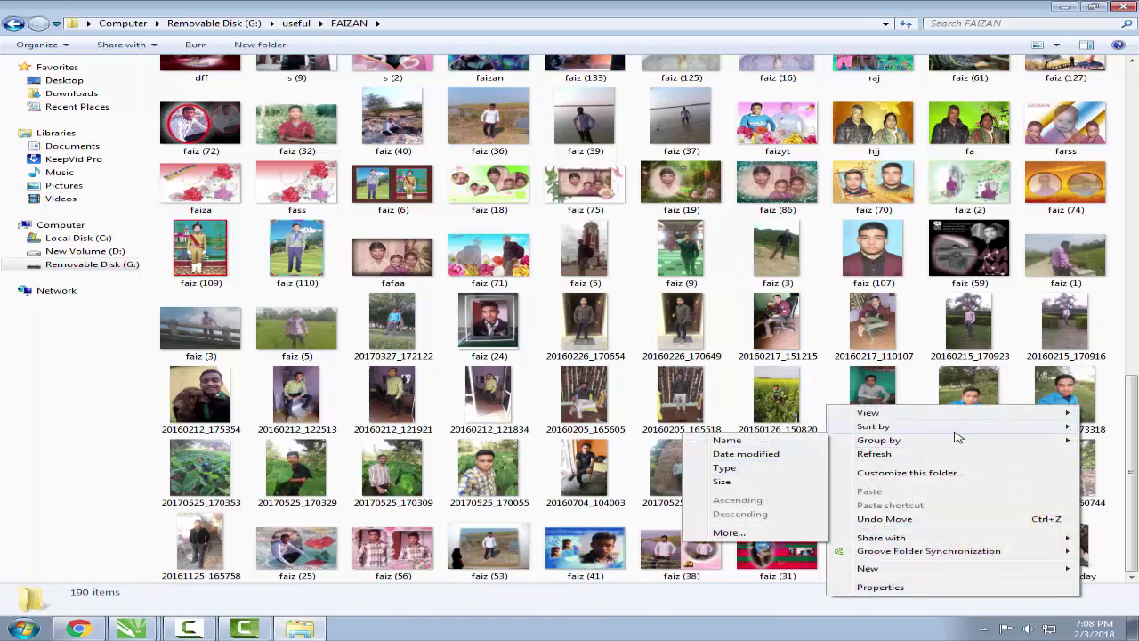
mouse_move(925, 427)
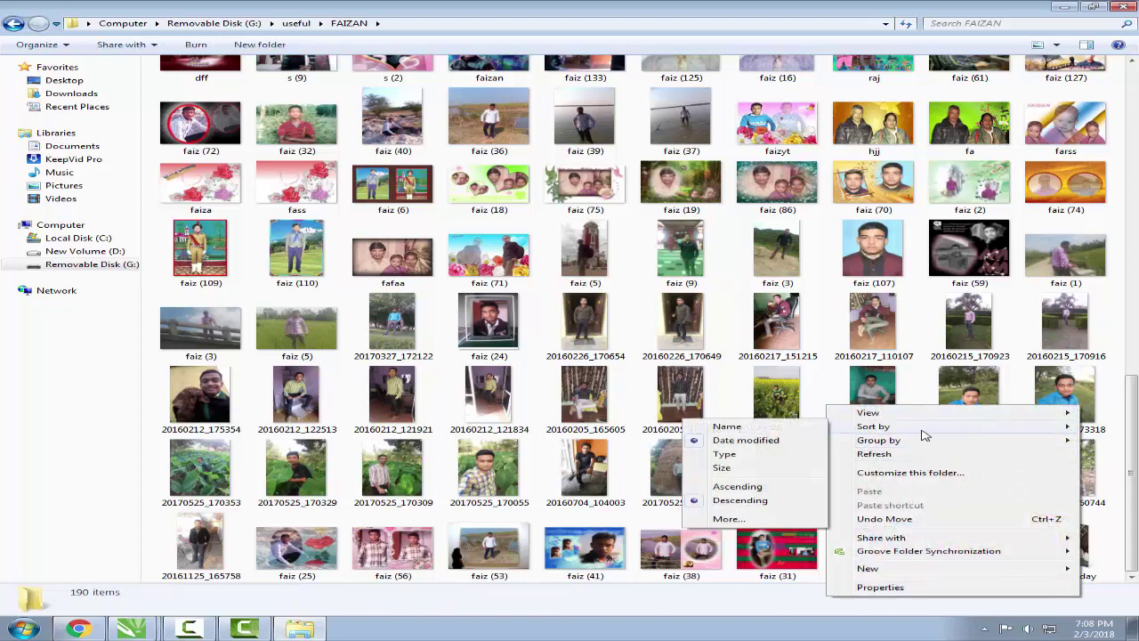
left_click(724, 455)
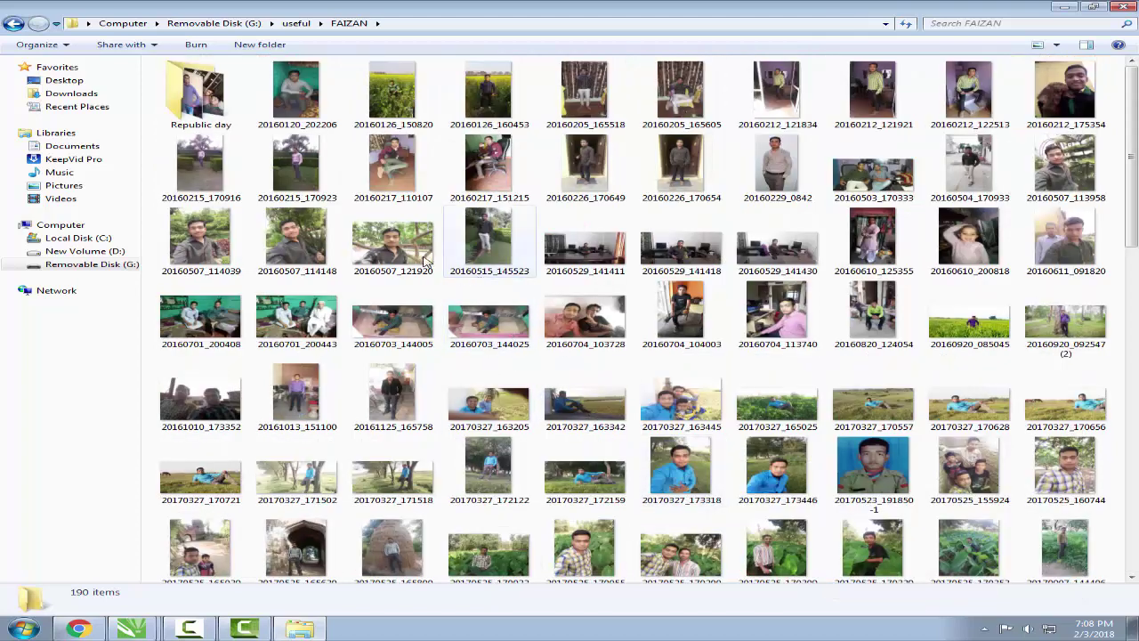
- Sort the folder's items by size
right_click(345, 208)
mouse_move(560, 230)
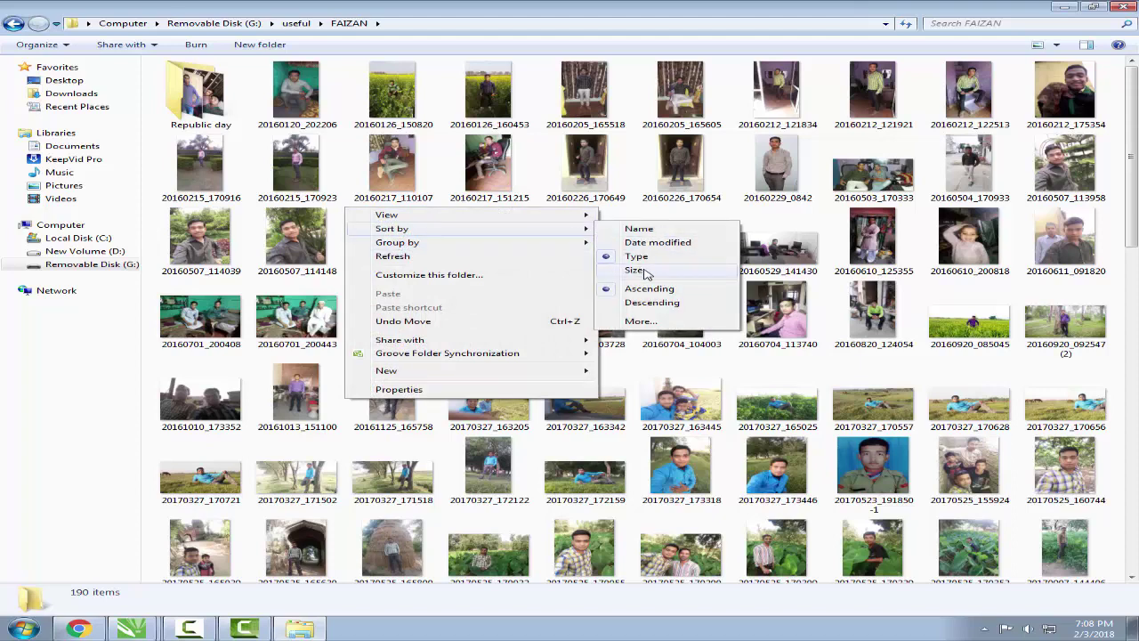
left_click(646, 271)
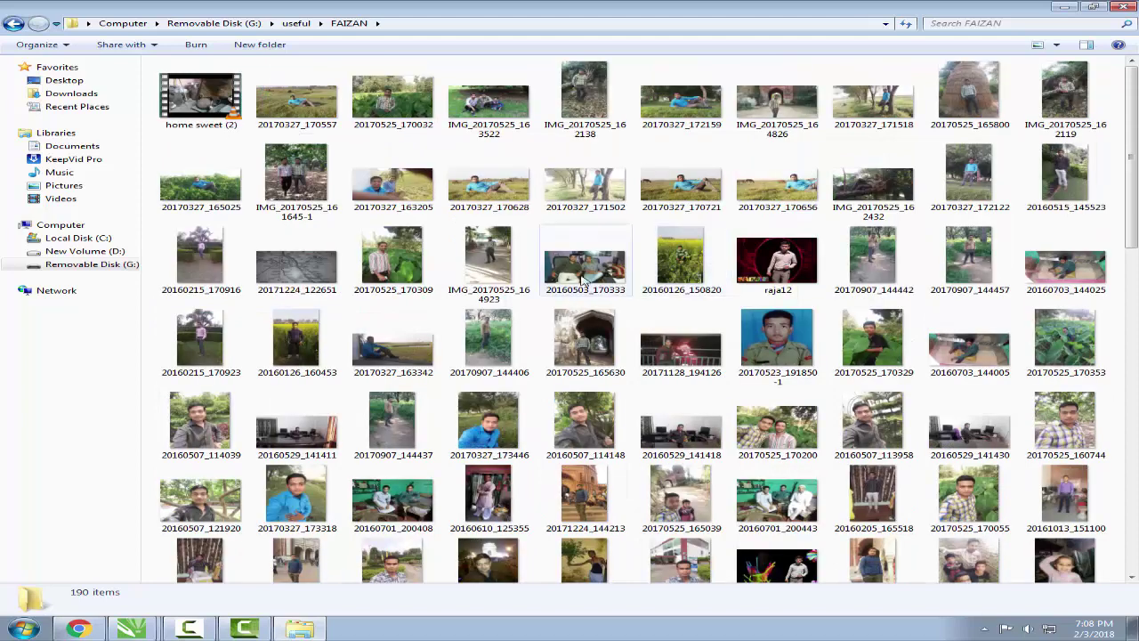
- Examine the sizes of the home sweet (2) video and several images in the first rows to compare their order
left_click(199, 112)
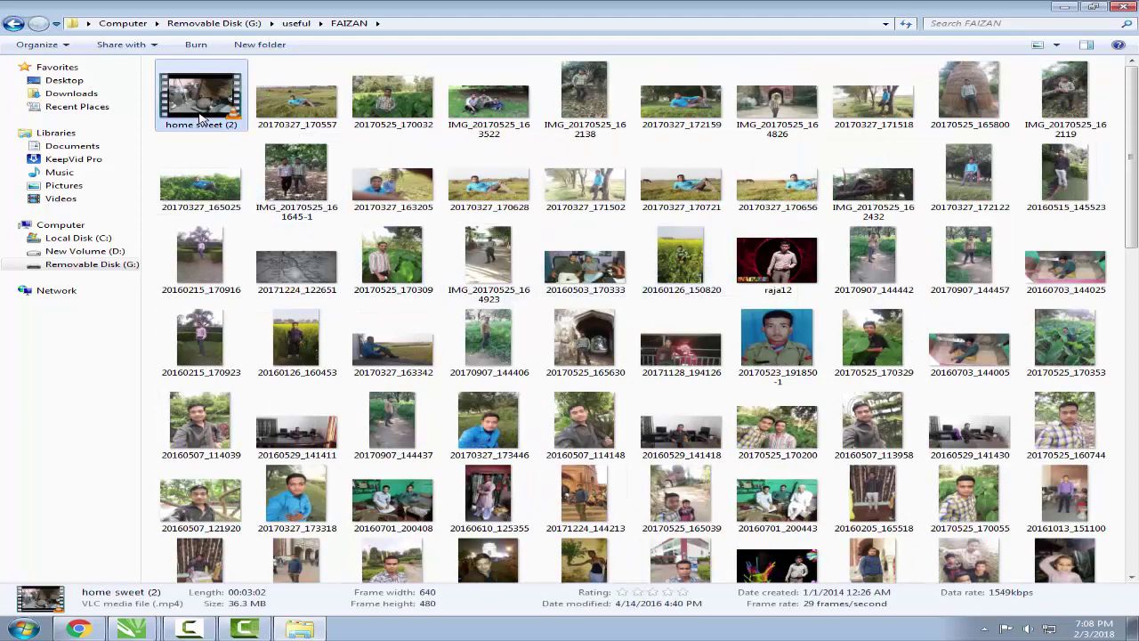
left_click(260, 121)
left_click(379, 121)
left_click(454, 125)
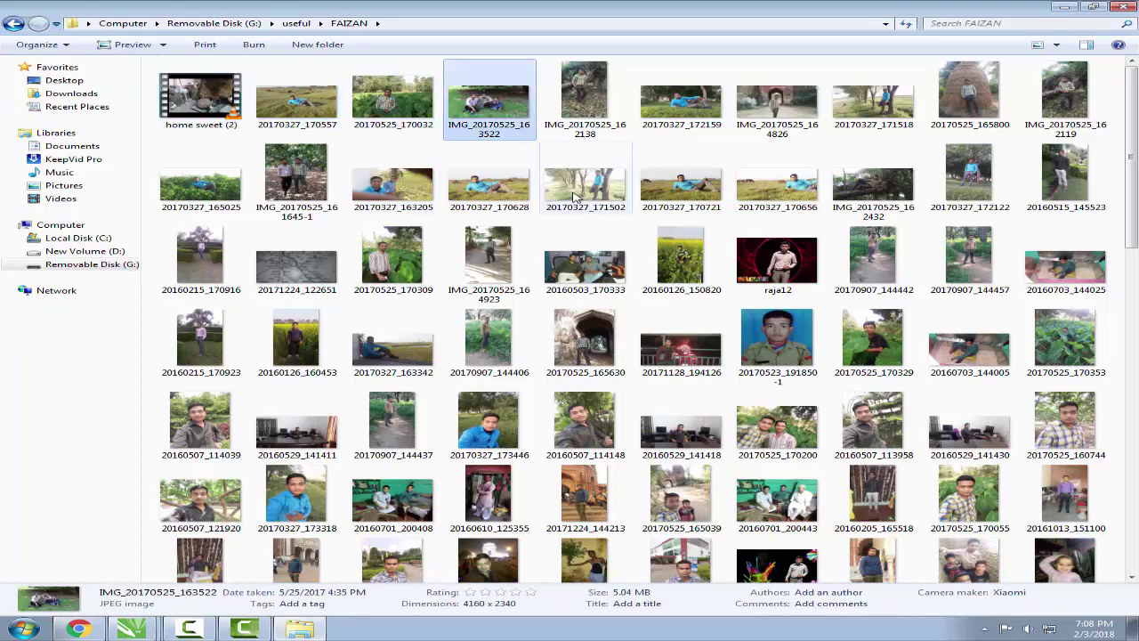
left_click(585, 187)
scroll(824, 452, "down", 5)
scroll(823, 452, "up", 5)
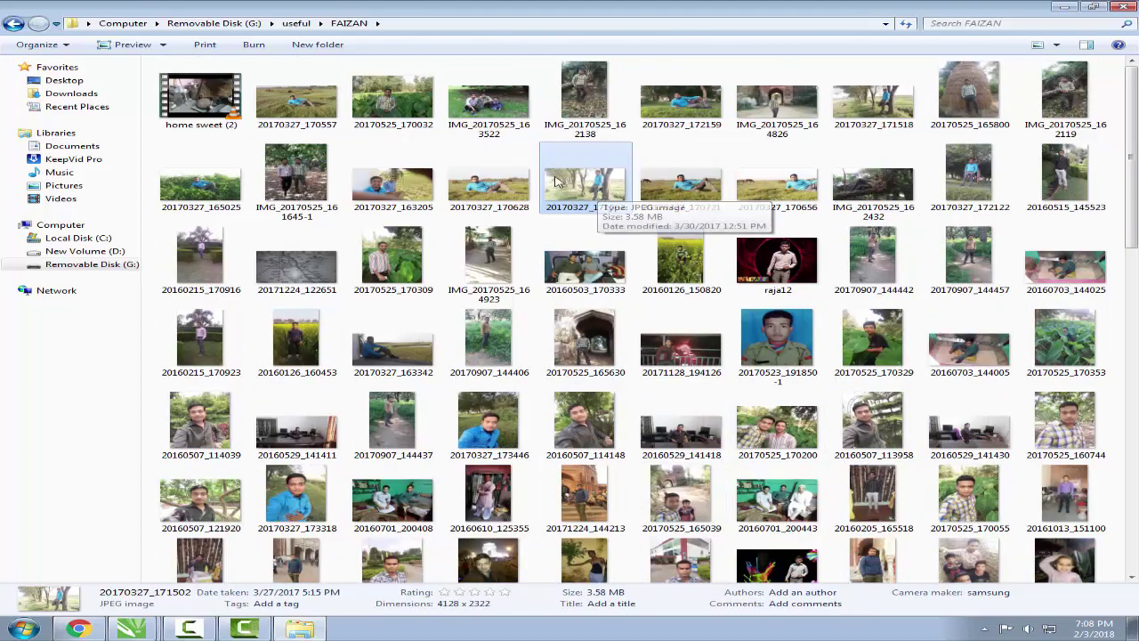
left_click(394, 127)
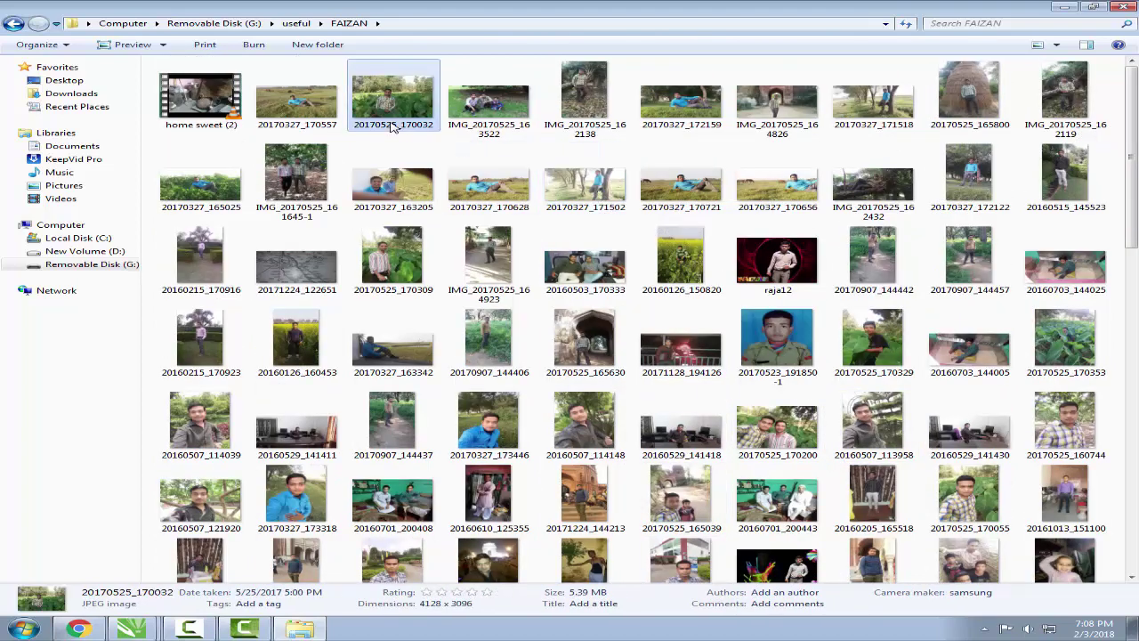
left_click(292, 119)
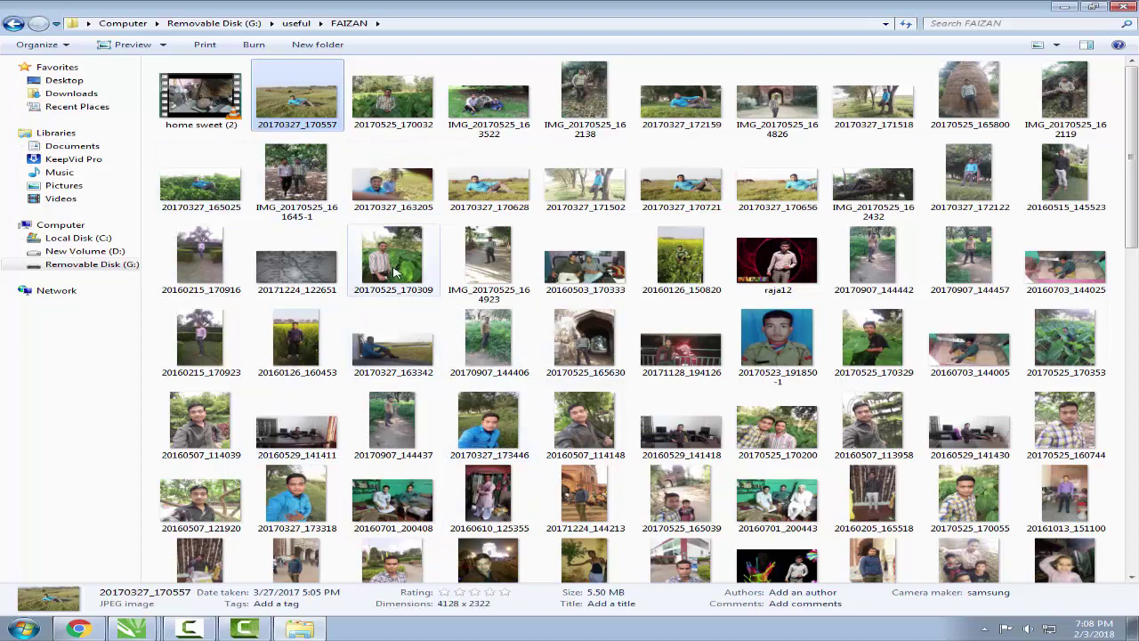
- Sort the folder's items by date modified again
right_click(443, 151)
mouse_move(580, 173)
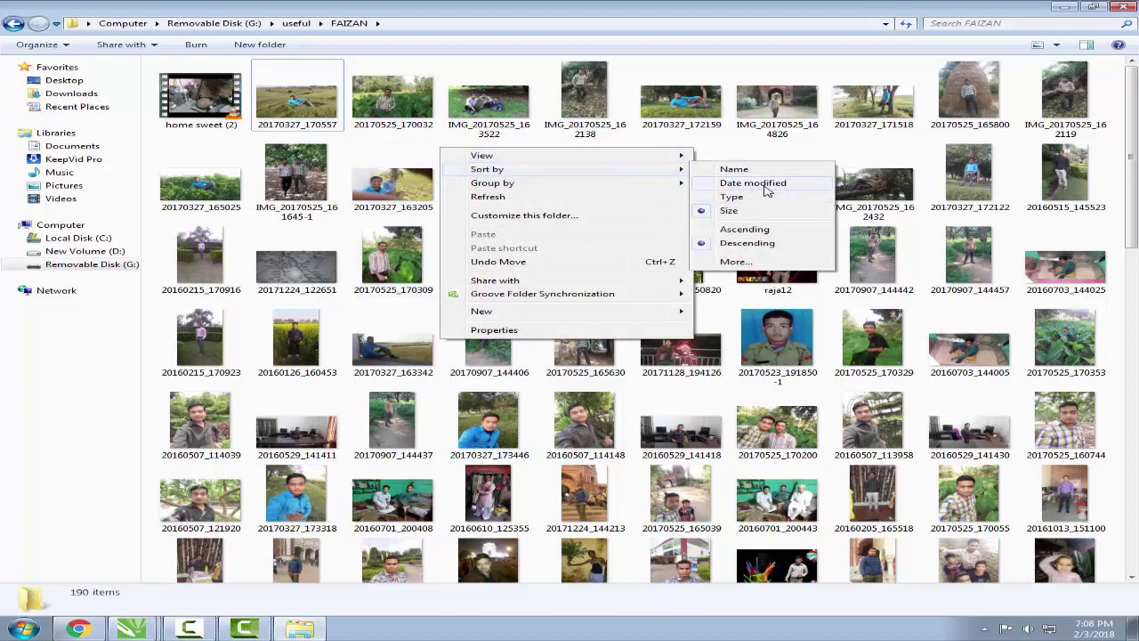
left_click(753, 182)
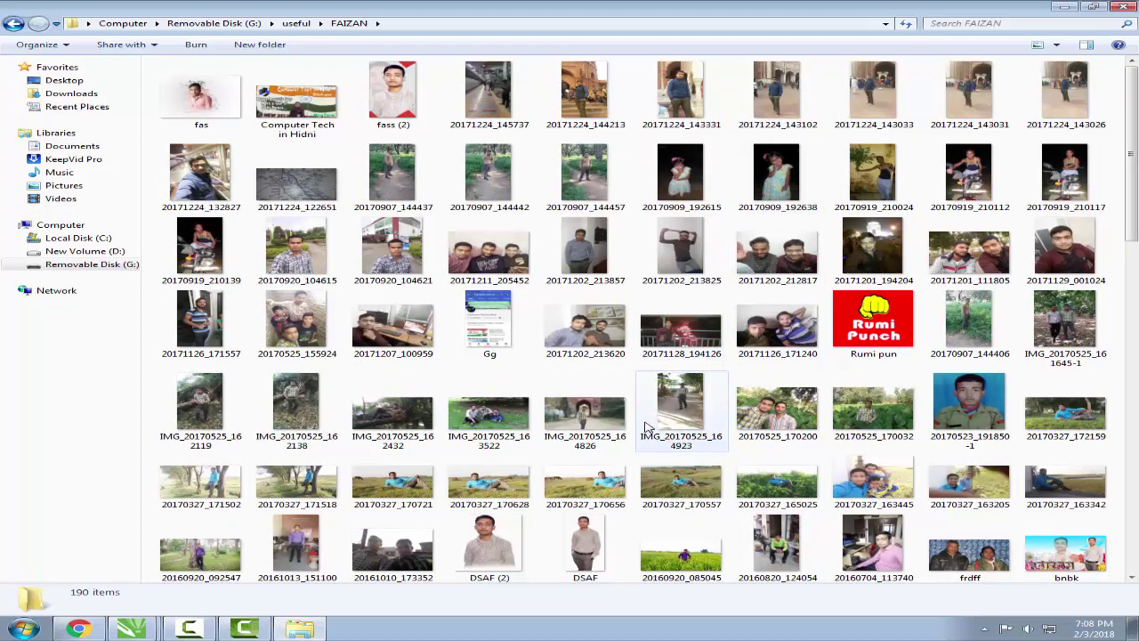
- Select all items in the folder and batch rename them with the base name "work", starting from the first image
key("ctrl+a")
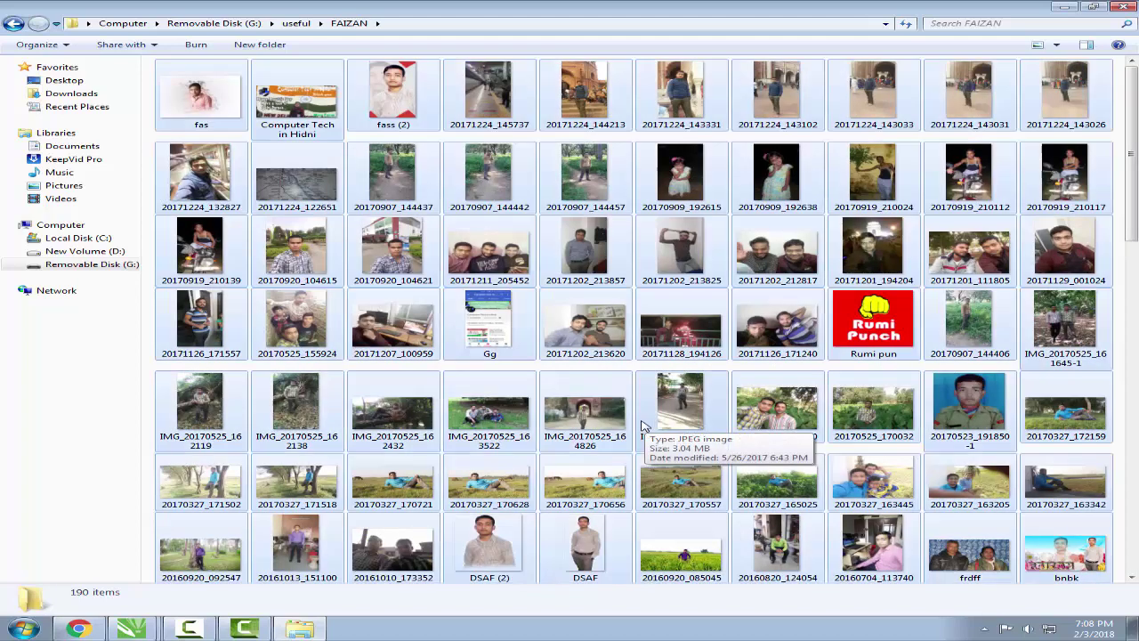
right_click(184, 114)
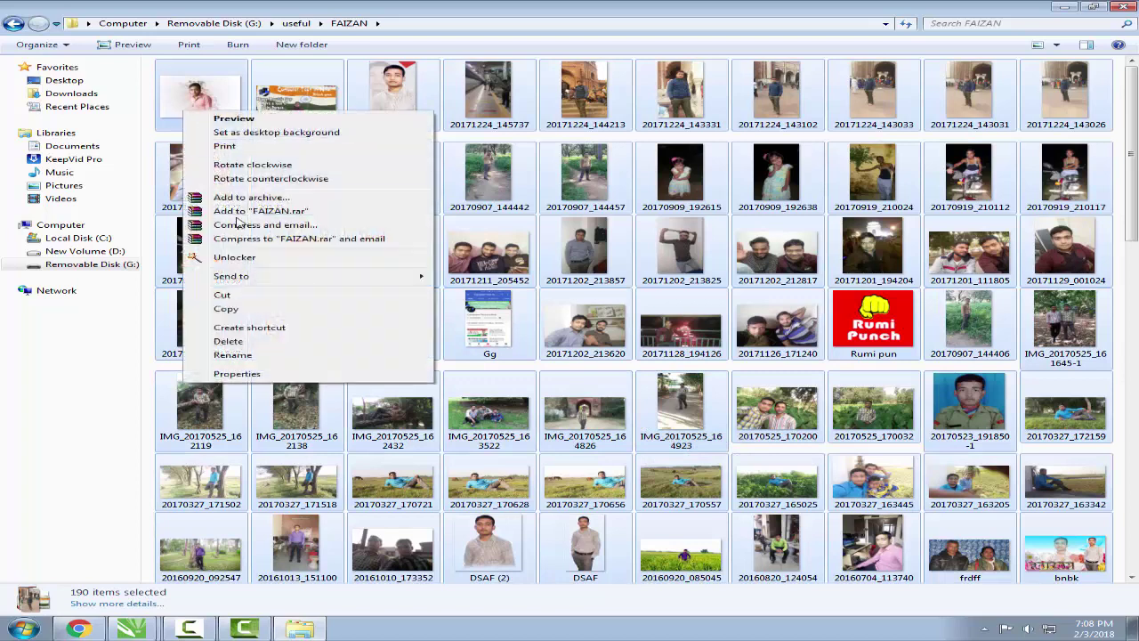
left_click(232, 355)
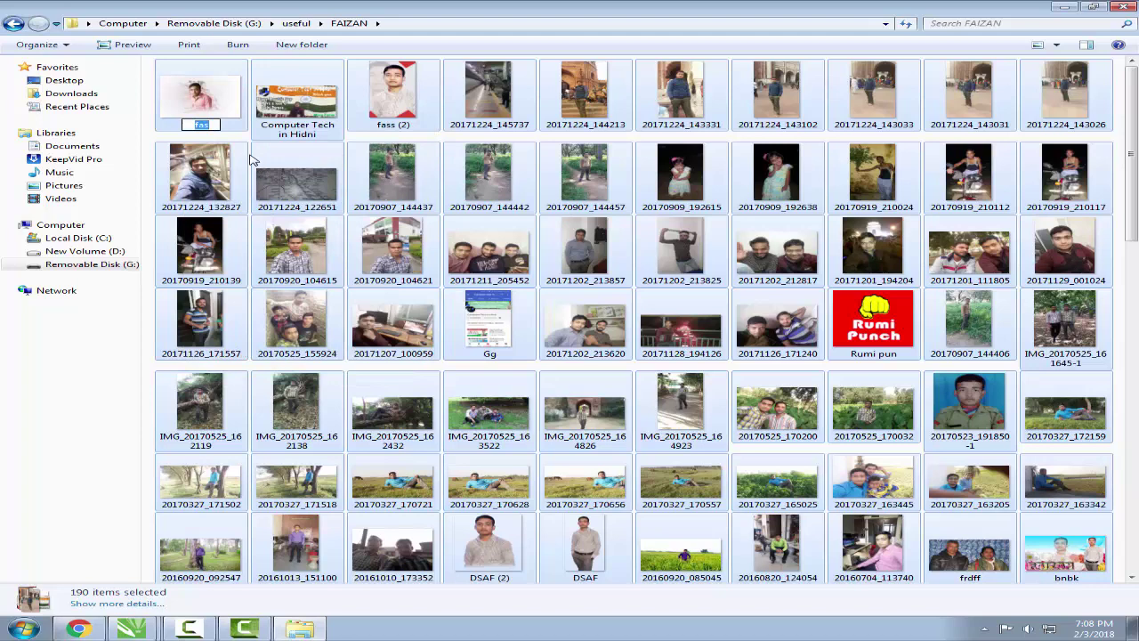
right_click(214, 109)
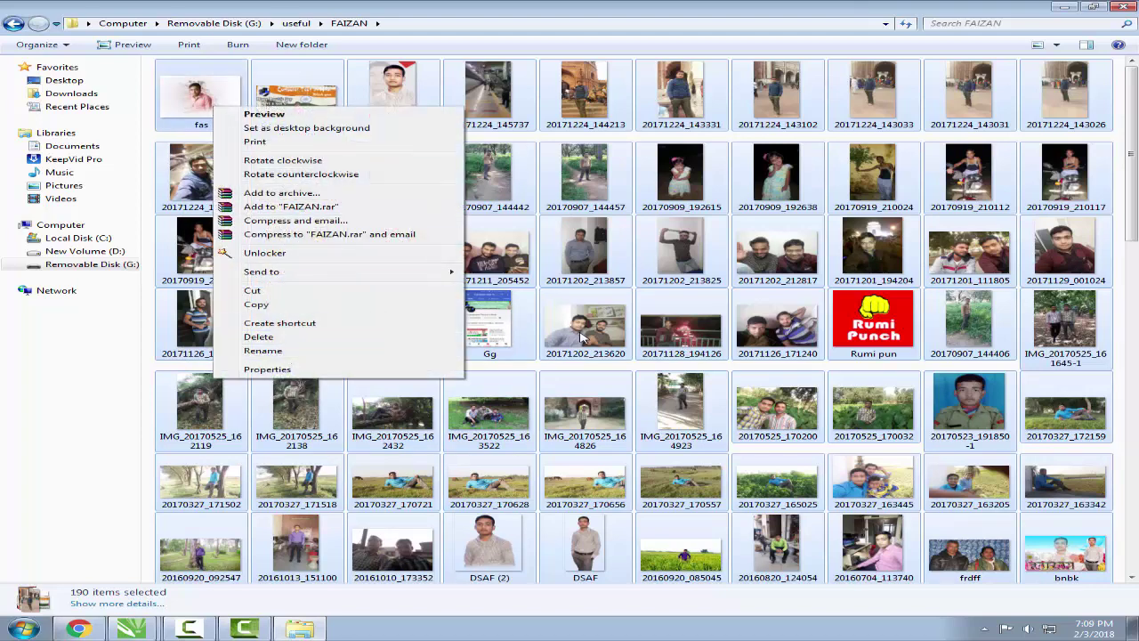
left_click(288, 352)
type("work")
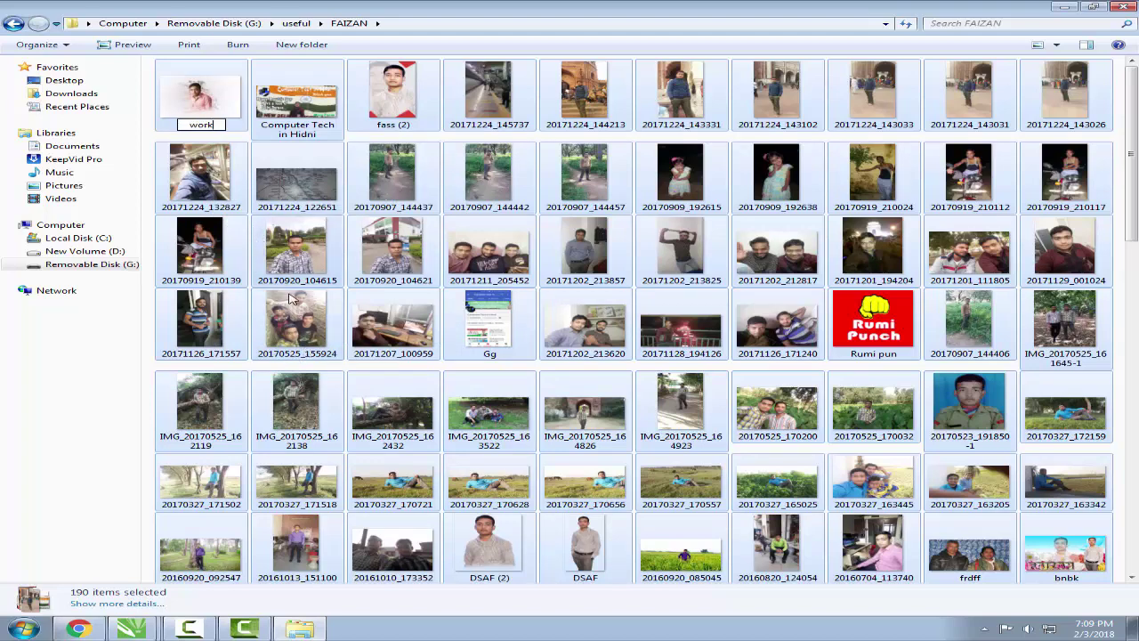
key("Return")
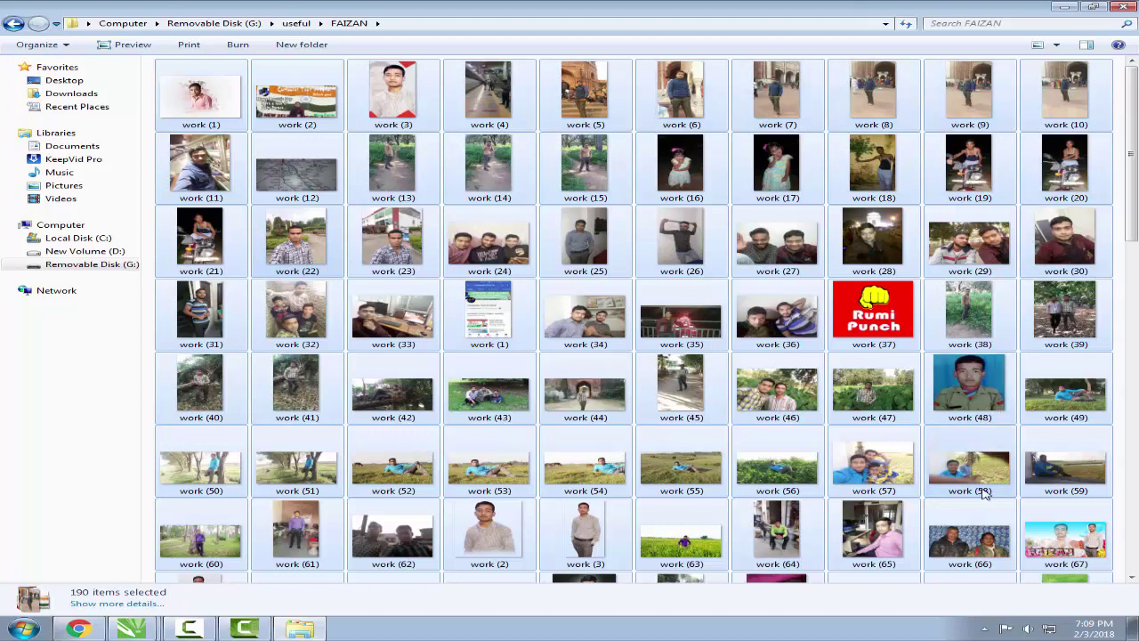
- Examine the numbered names of the first few renamed images
left_click(187, 109)
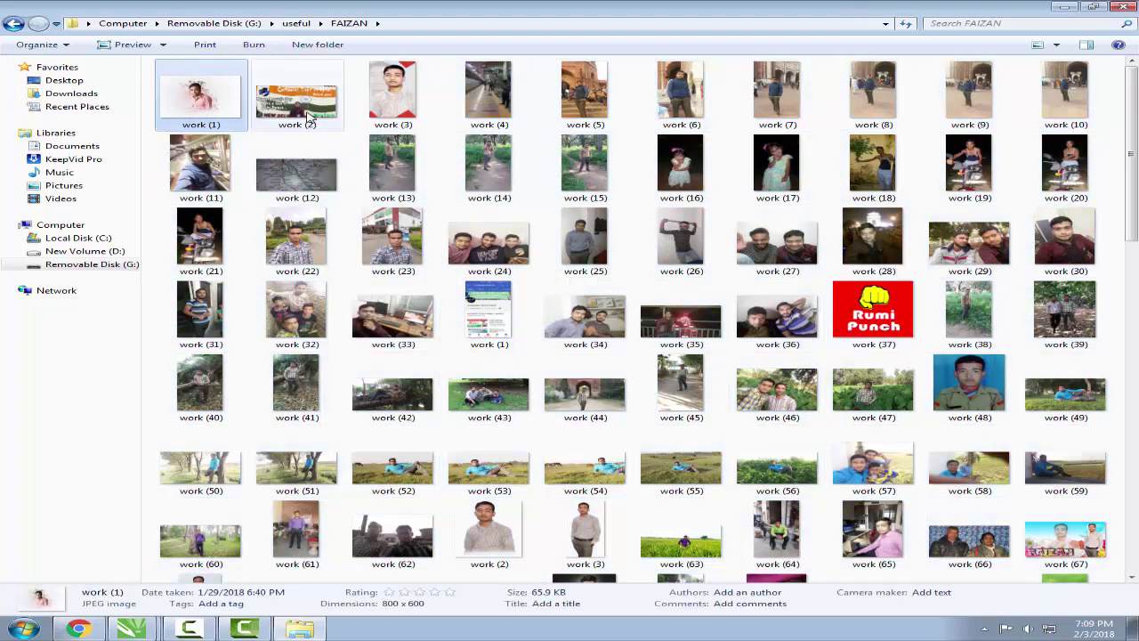
key("Right")
key("Right")
left_click(228, 112)
key("Right")
key("Right")
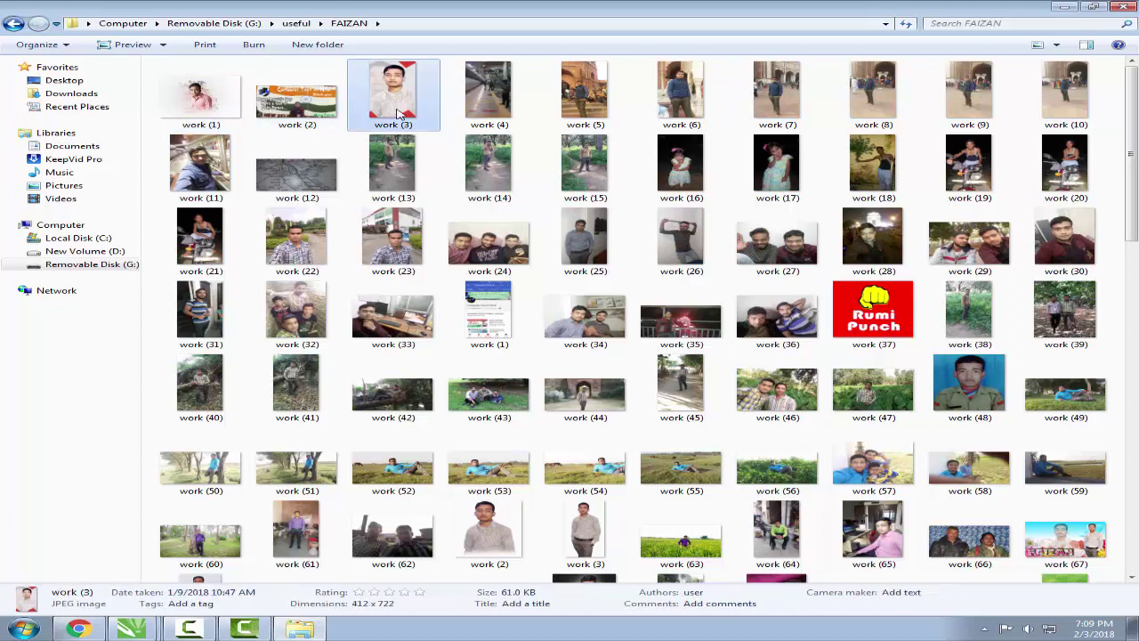
key("Left")
key("Left")
left_click(258, 120)
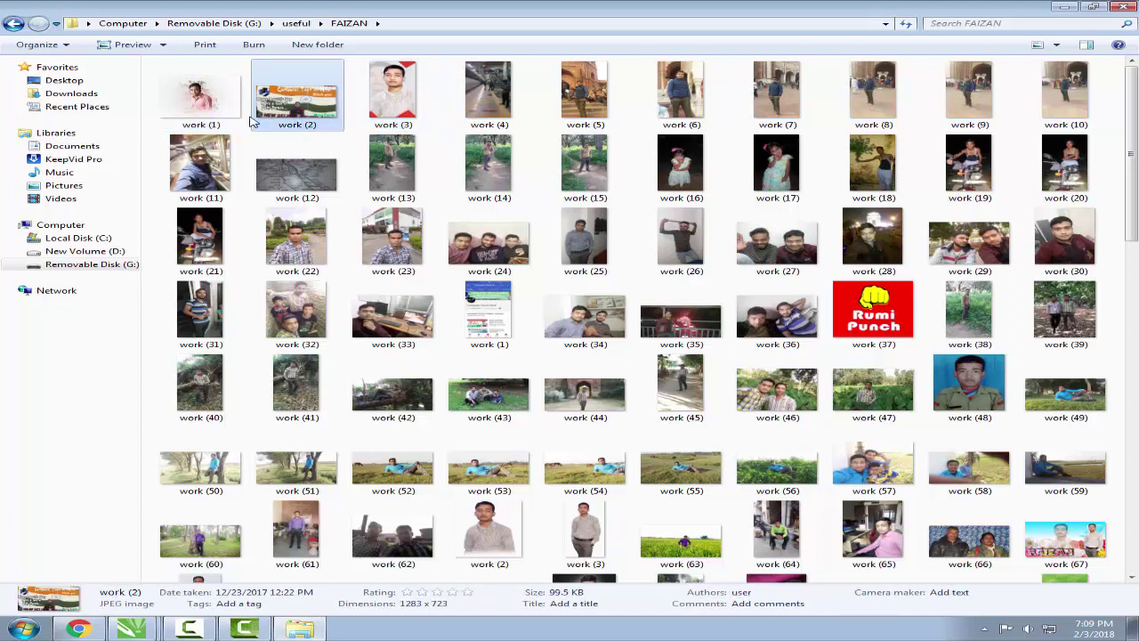
left_click(218, 114)
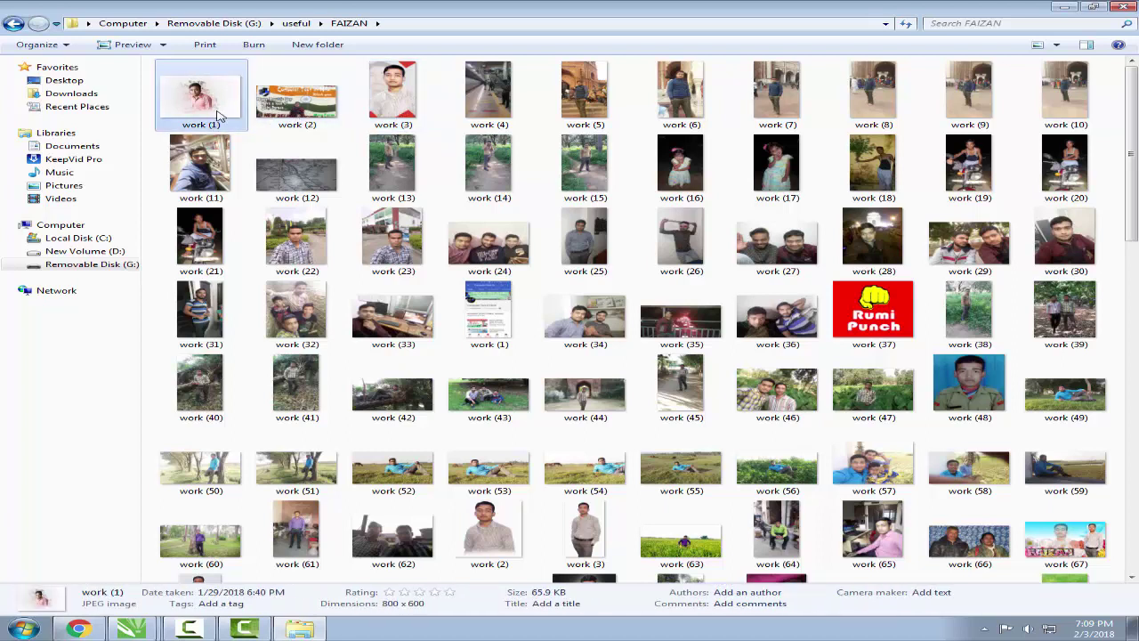
left_click(329, 114)
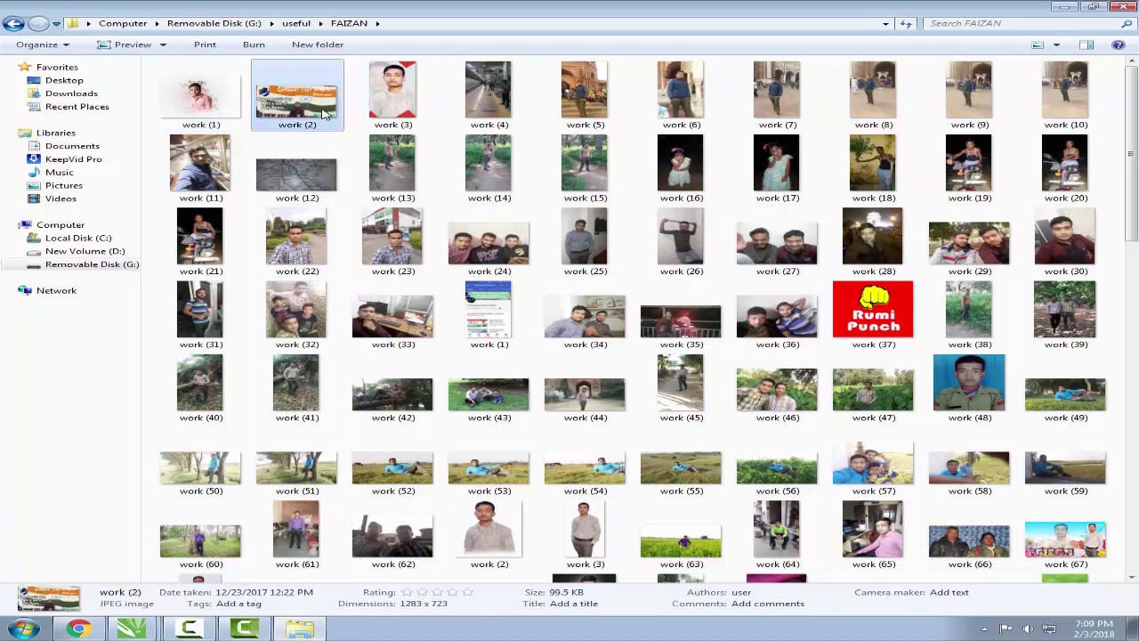
- Examine the numbered names of the third and fourth images and the remaining items through the end of the folder
left_click(391, 111)
left_click(460, 113)
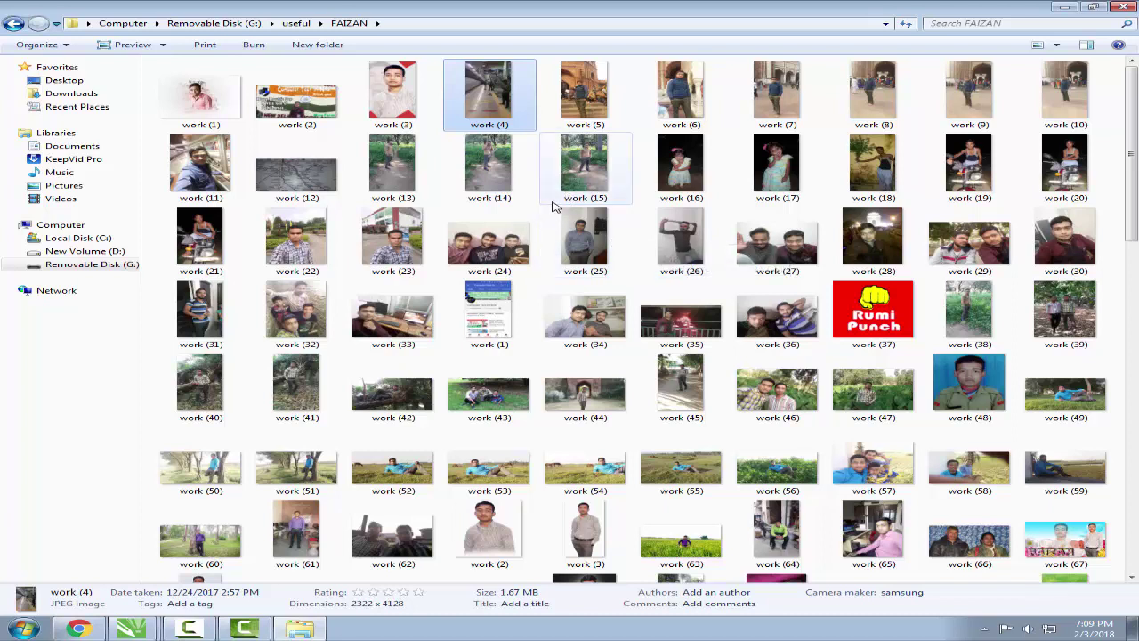
scroll(557, 242, "down", 10)
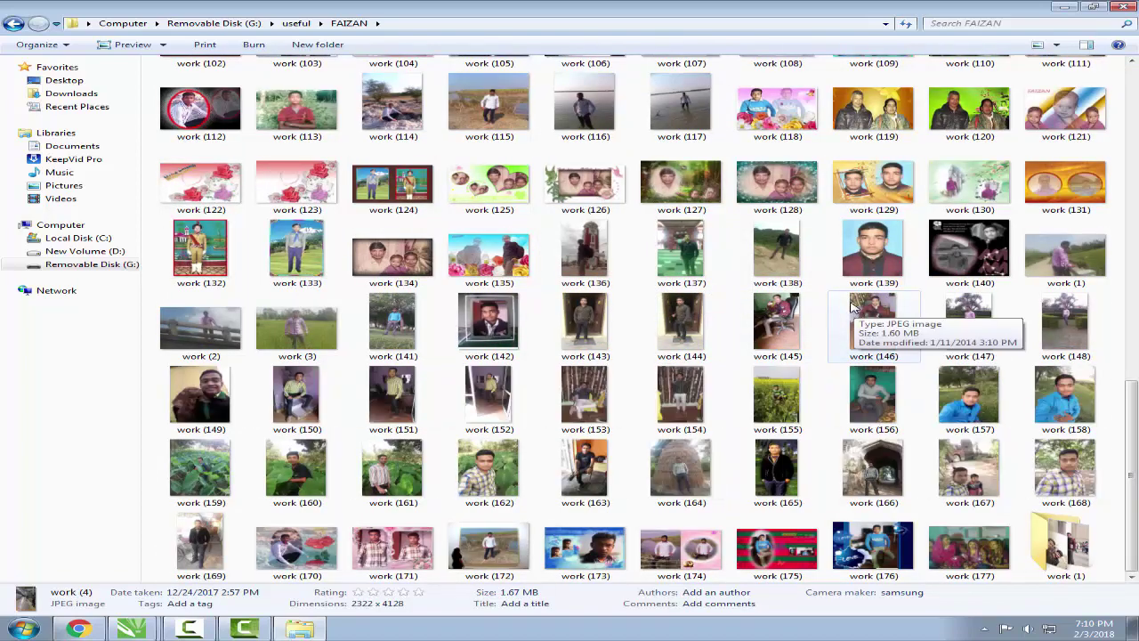
scroll(850, 318, "up", 10)
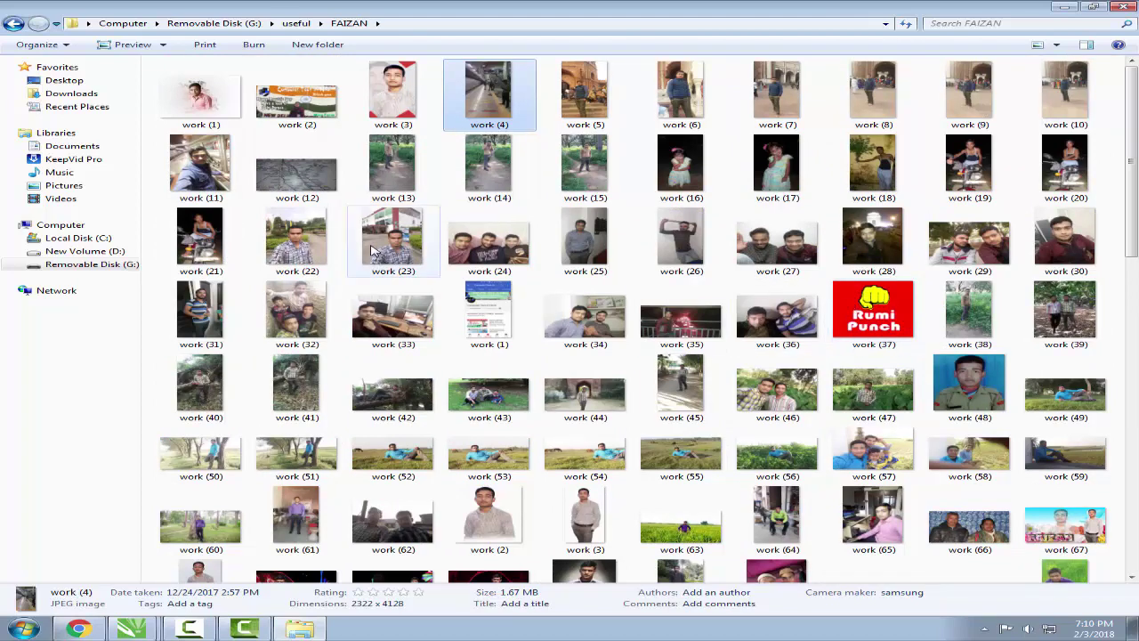
- Sort the folder's items by size
right_click(352, 134)
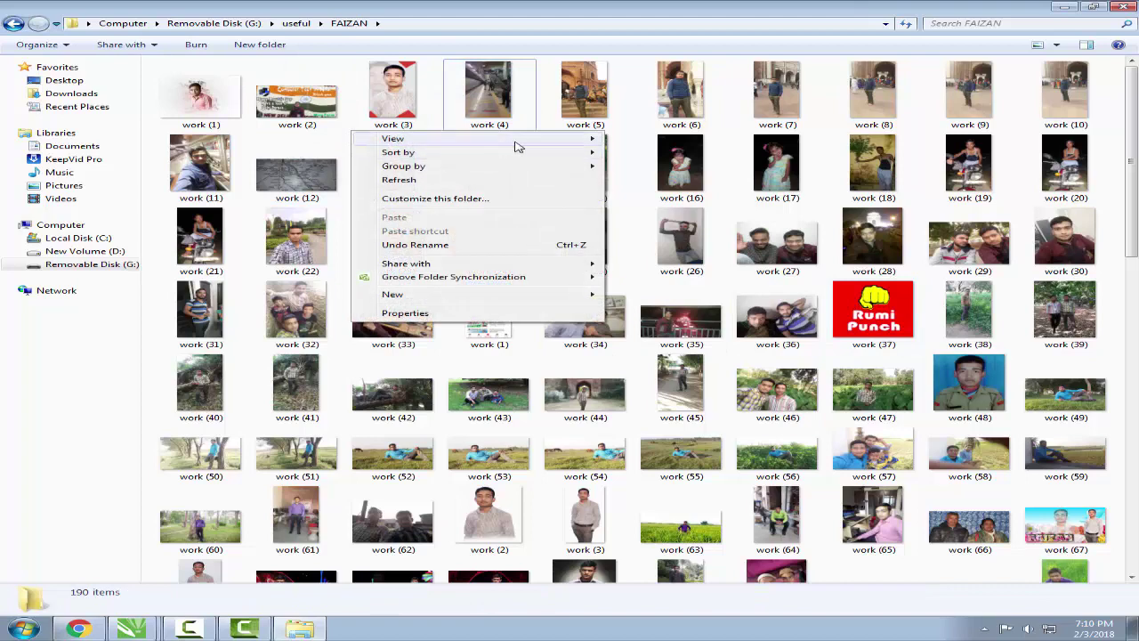
mouse_move(581, 157)
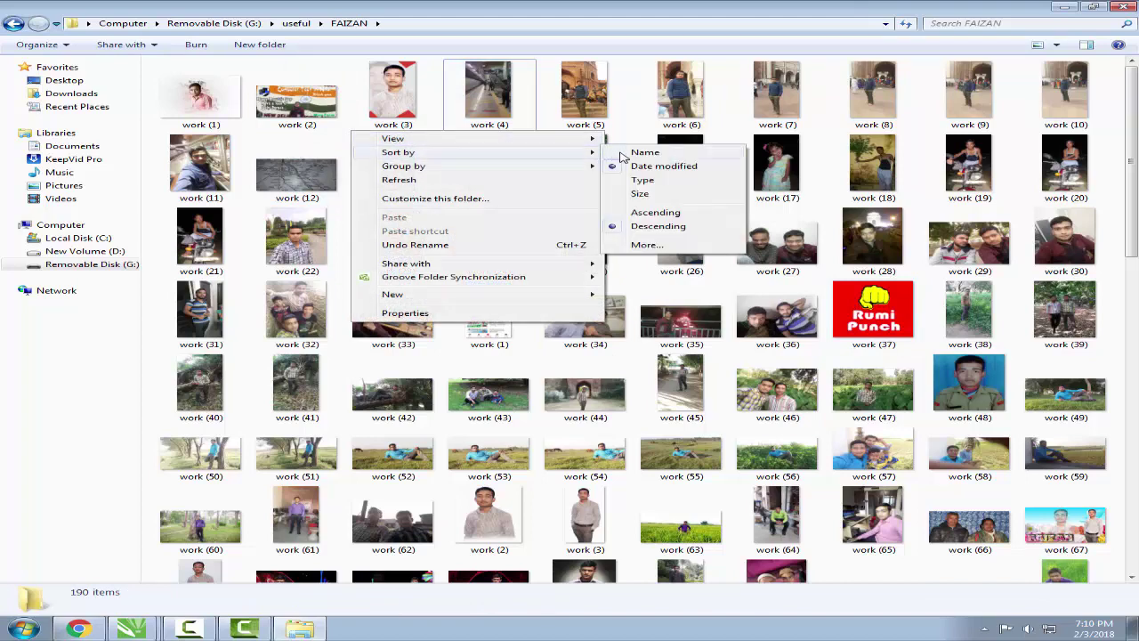
left_click(680, 195)
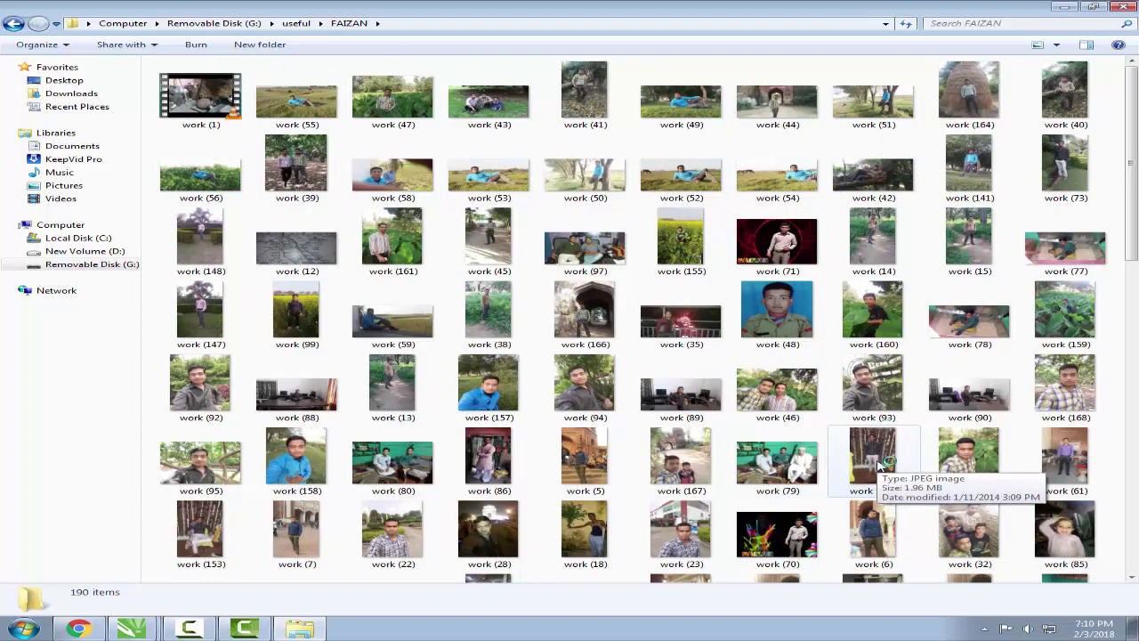
- Select all items in the folder and batch rename them with a shortened first name as the base name, starting from the video
key("ctrl+a")
right_click(198, 100)
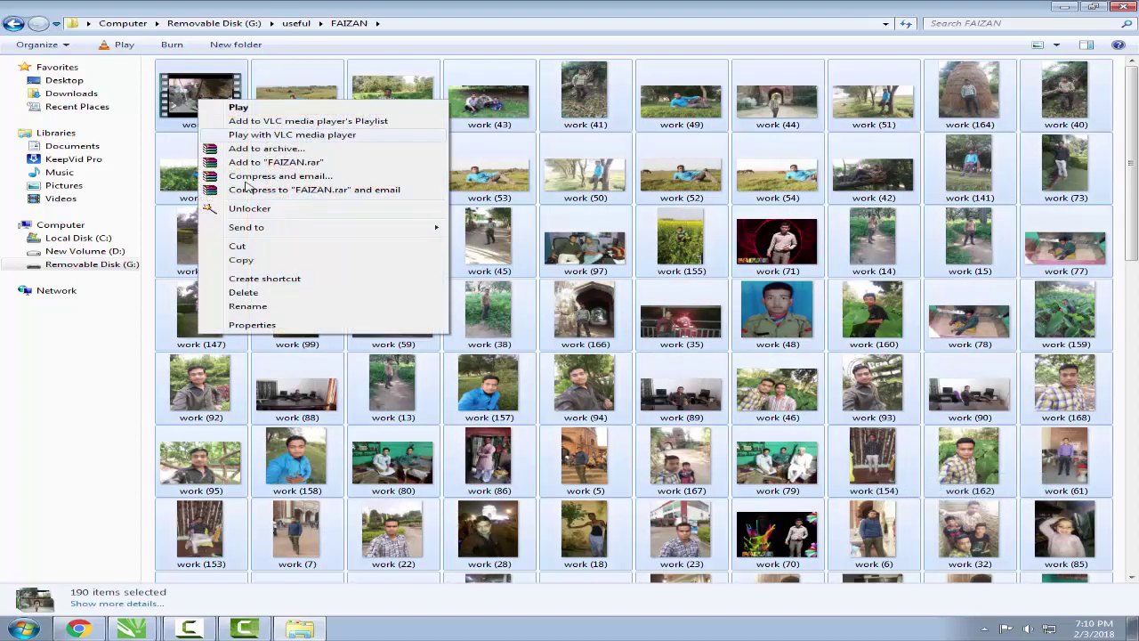
left_click(248, 306)
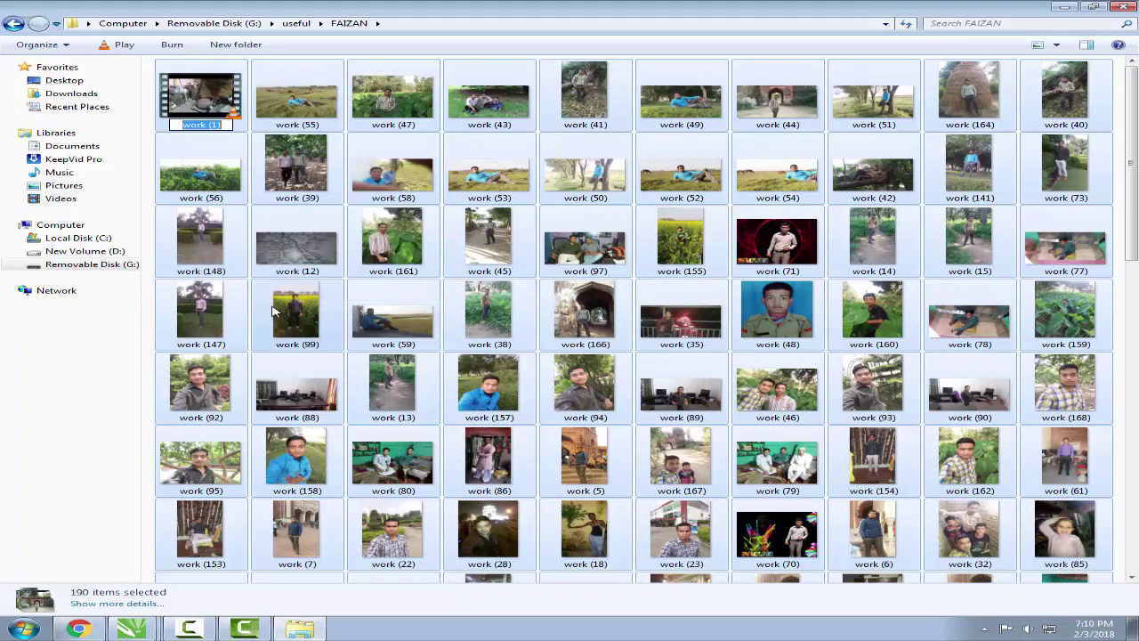
type("wor")
key("BackSpace")
key("BackSpace")
key("BackSpace")
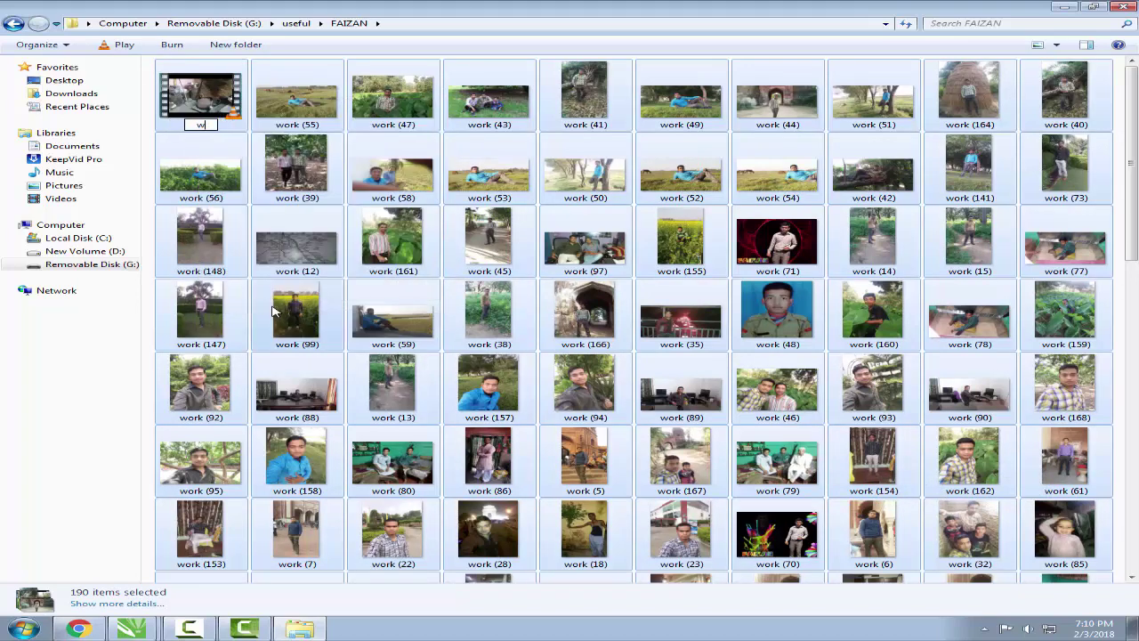
type("faiz")
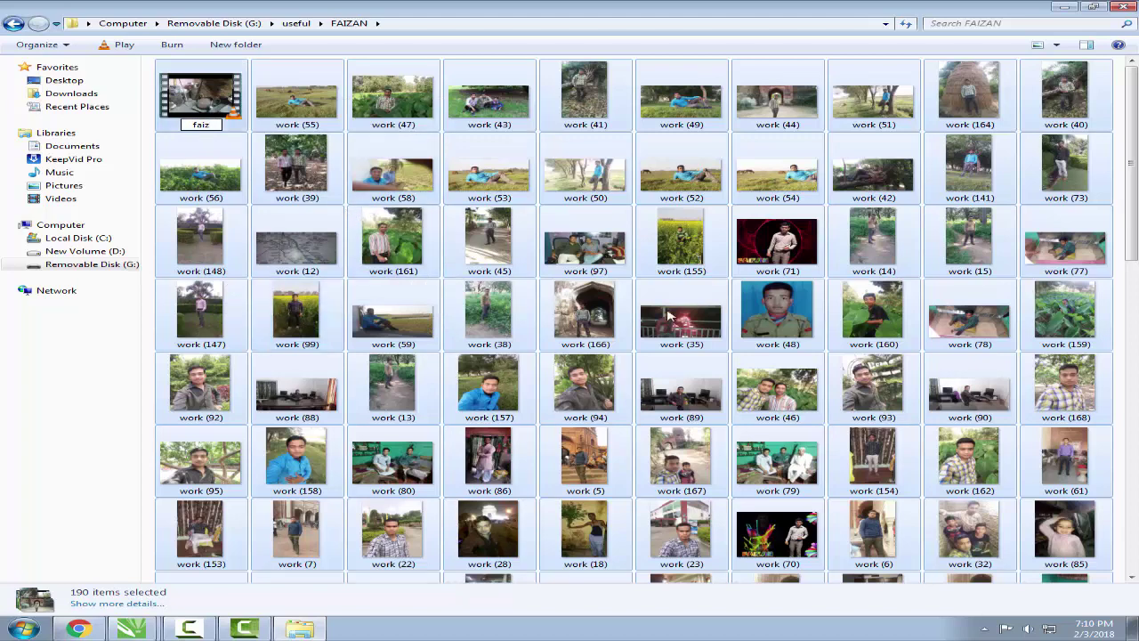
key("Return")
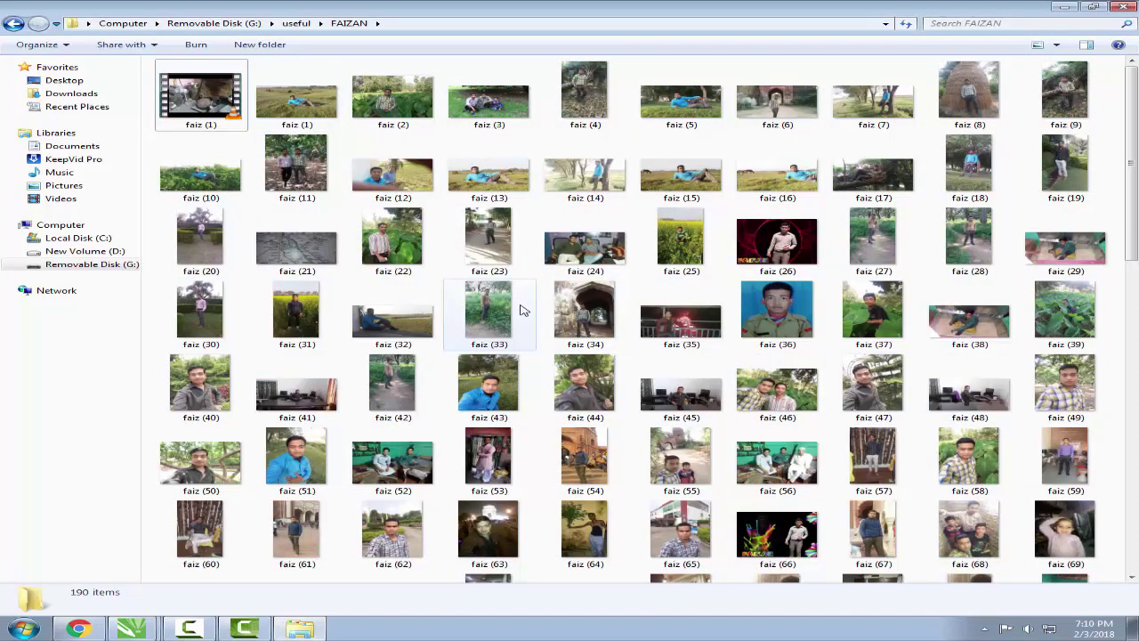
- Examine the numbered names of the video, several images and the subfolder at the end, and show the desktop
left_click(212, 105)
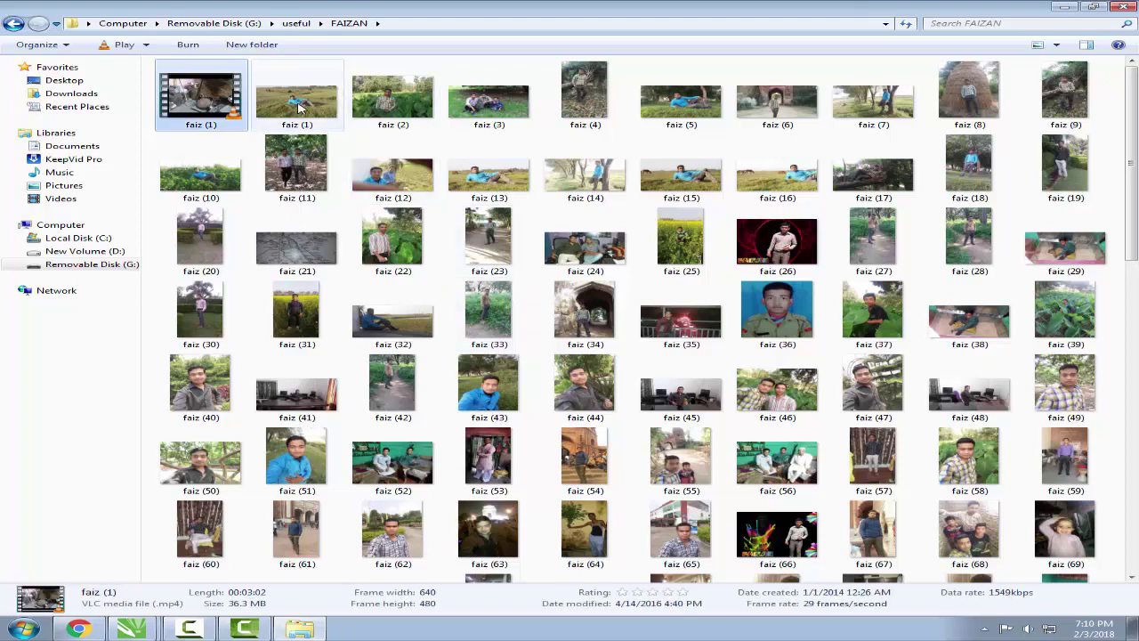
left_click(302, 108)
left_click(384, 107)
left_click(514, 109)
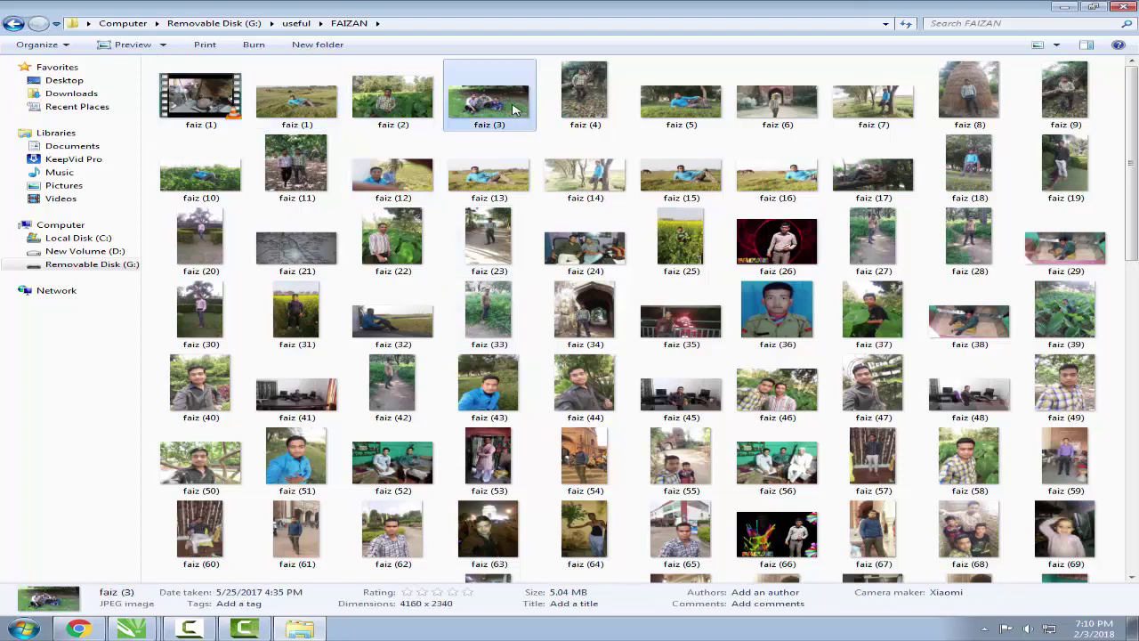
left_click(690, 406)
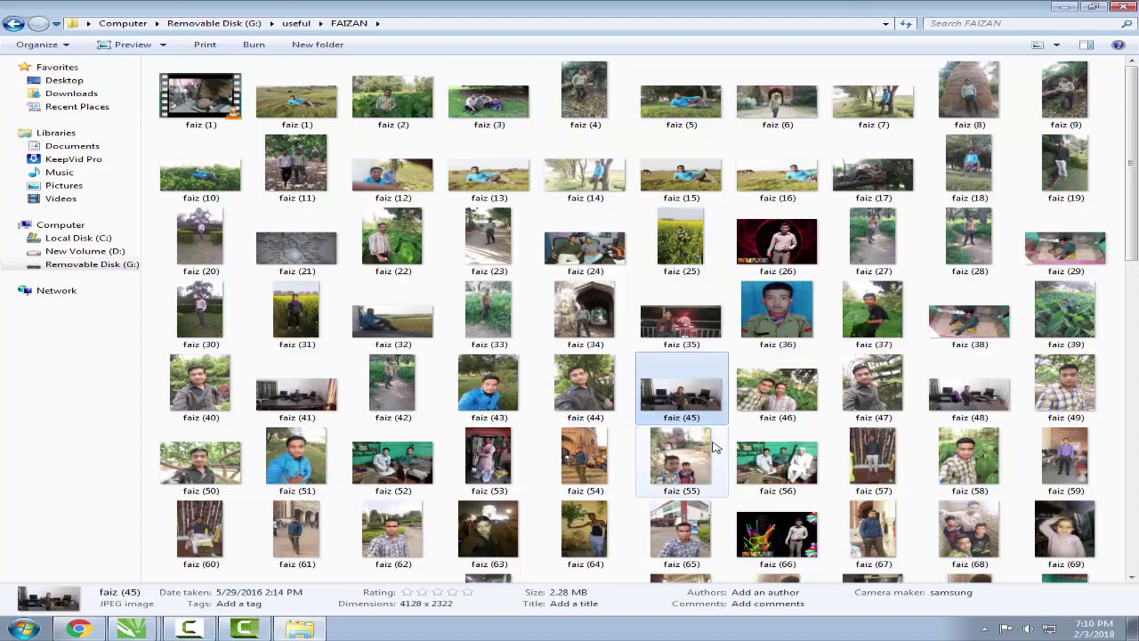
scroll(716, 447, "down", 15)
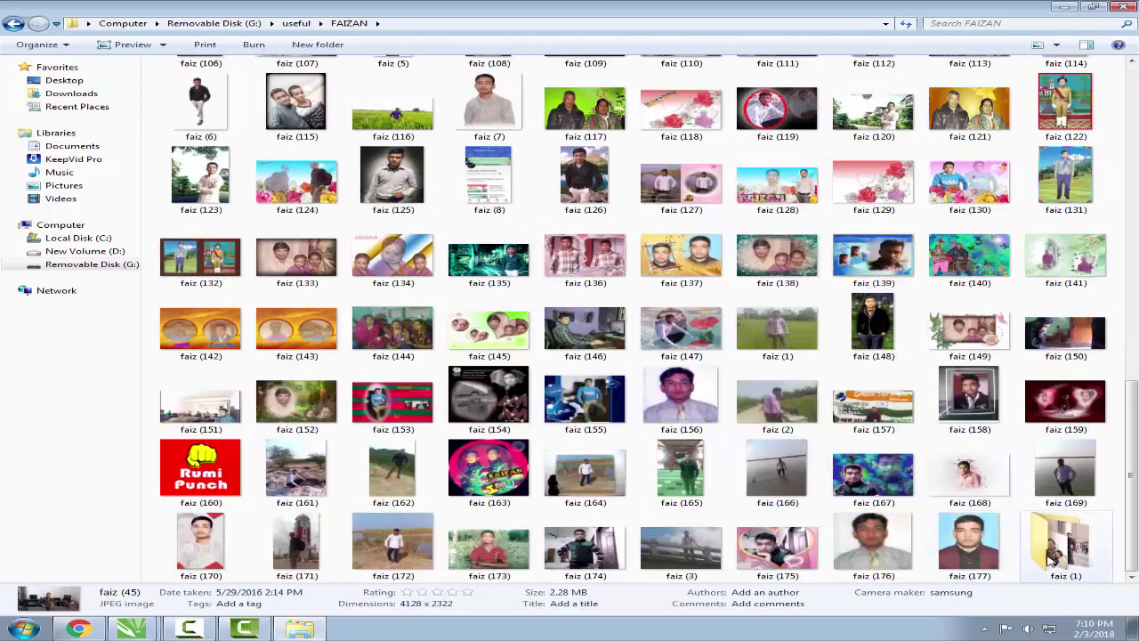
left_click(1051, 561)
scroll(536, 461, "up", 15)
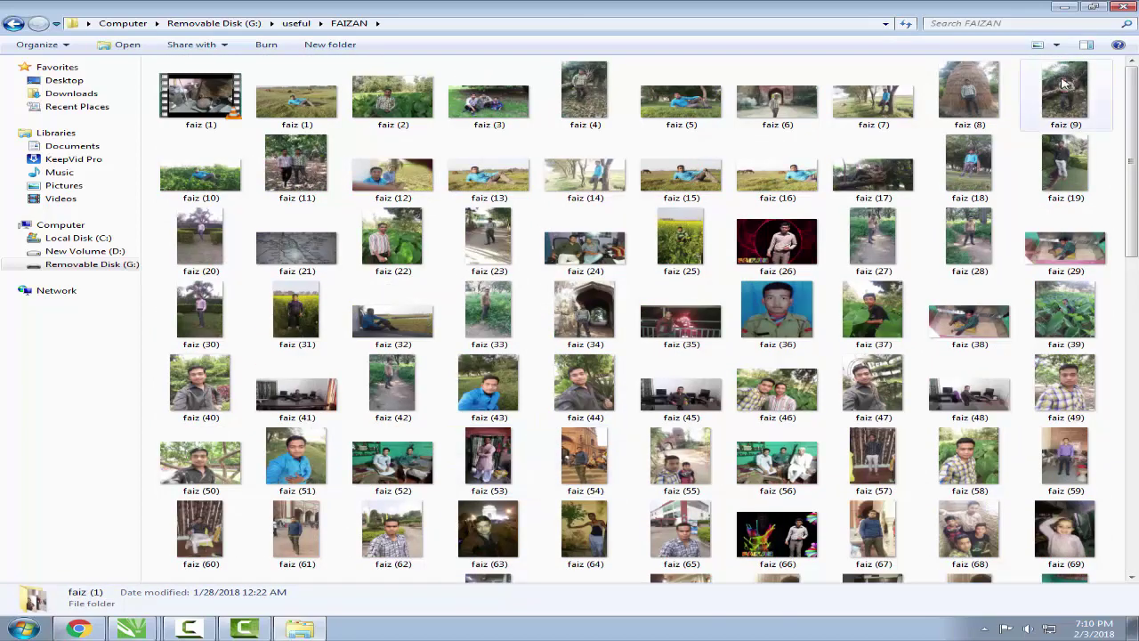
key("super+d")
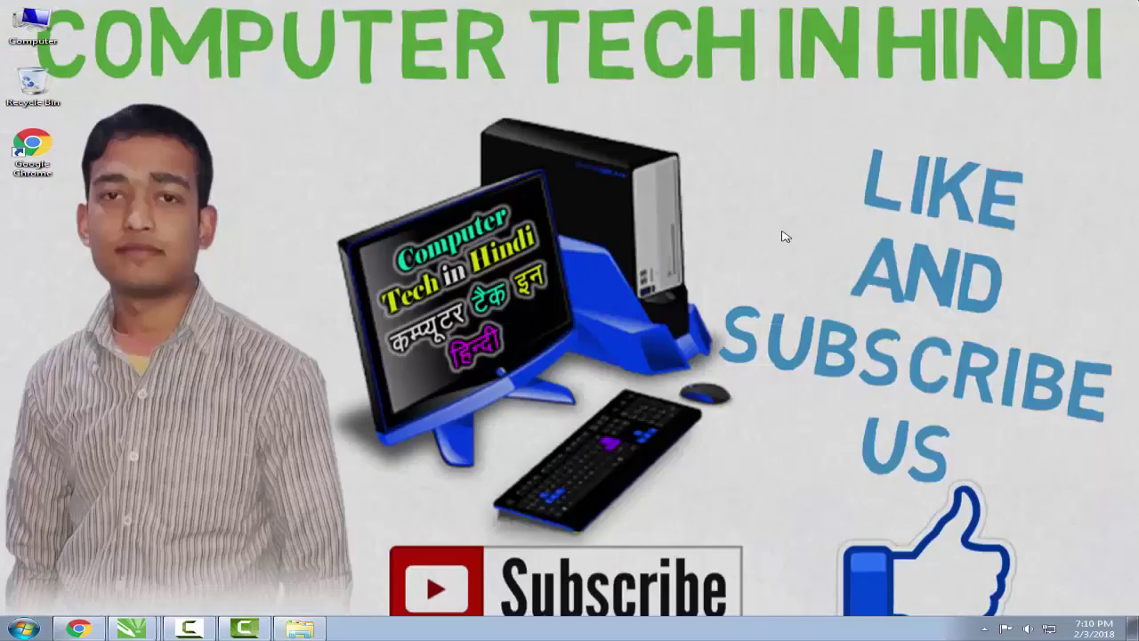